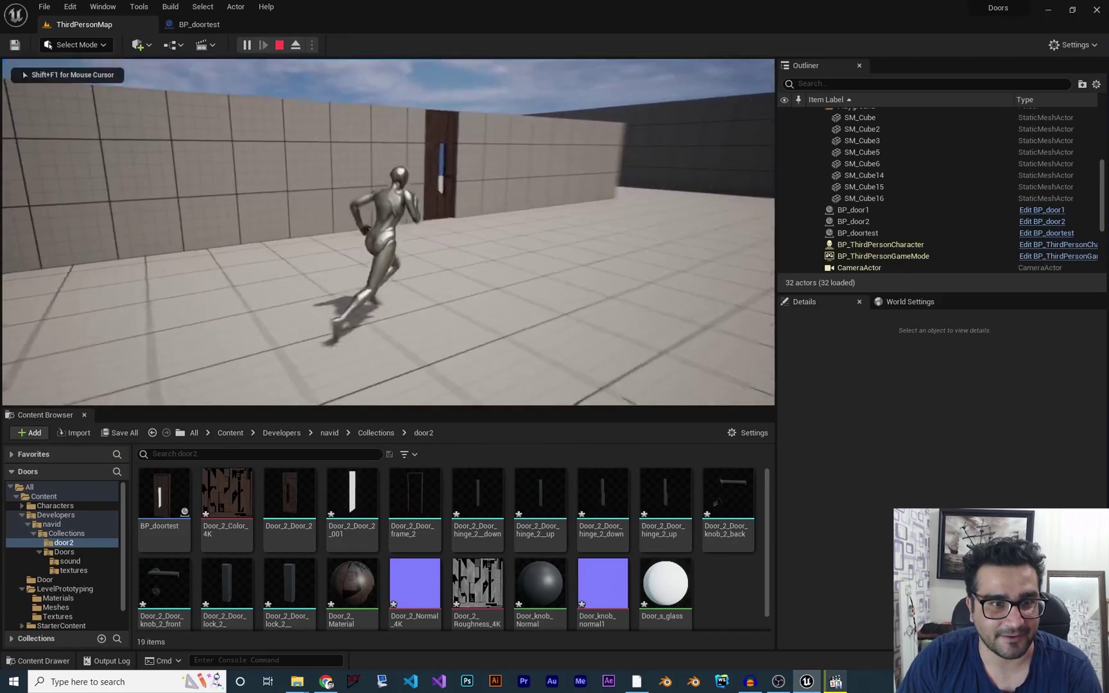
# Run the character up to and through the wooden door in the play session to preview how it works
pyautogui.press('w')
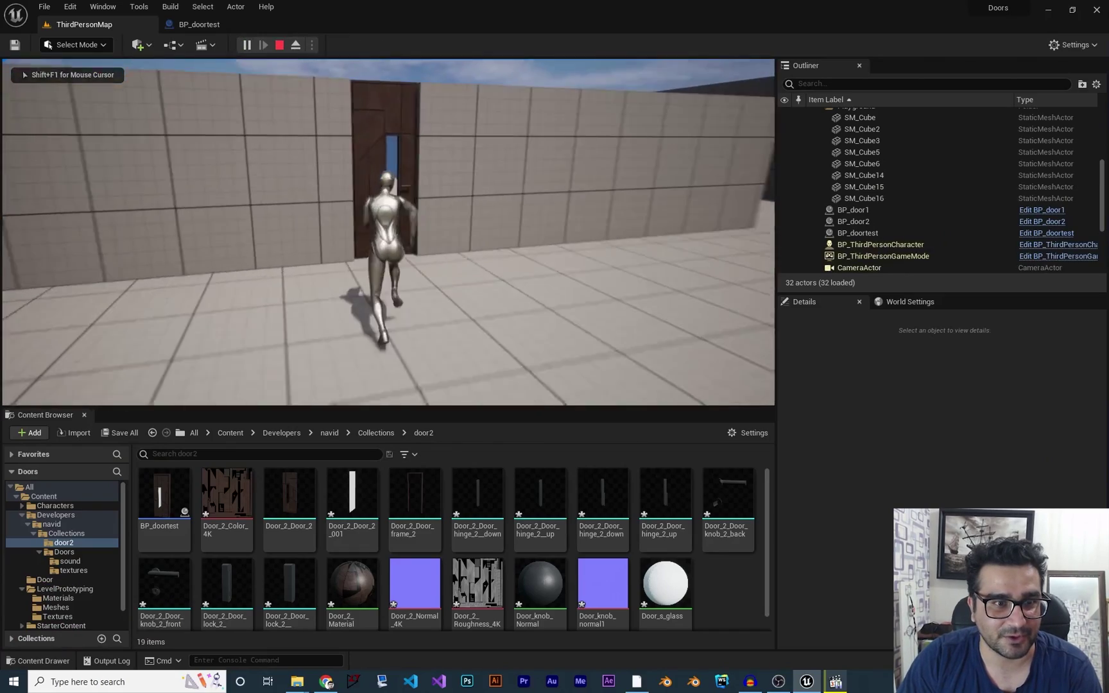
pyautogui.press('w')
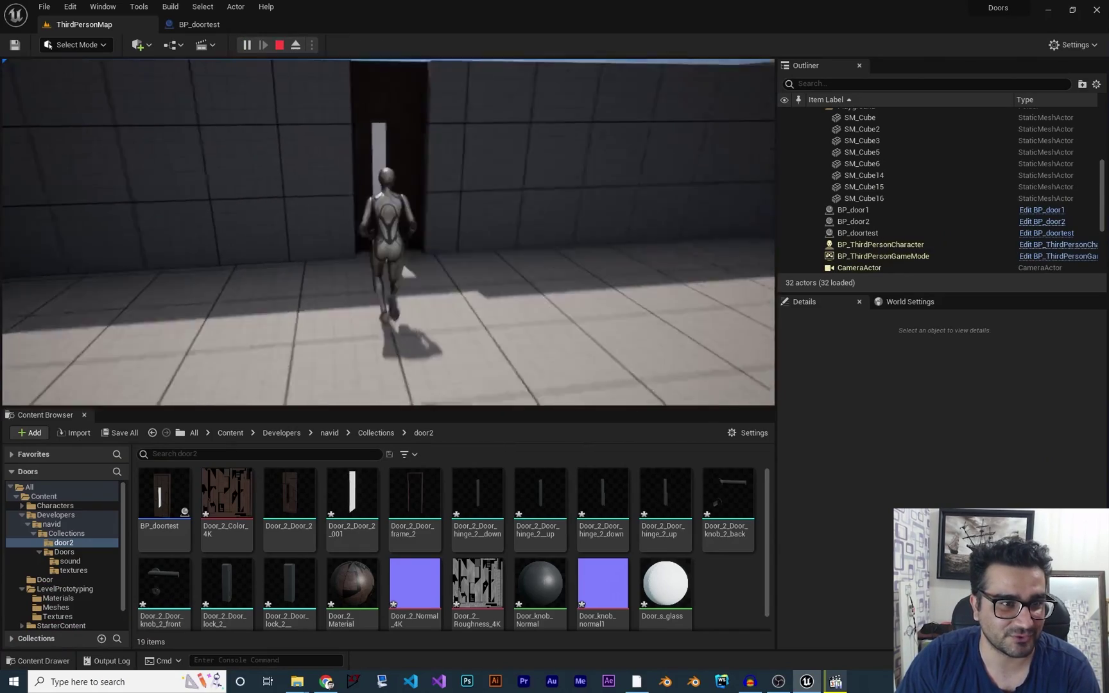
pyautogui.press('w')
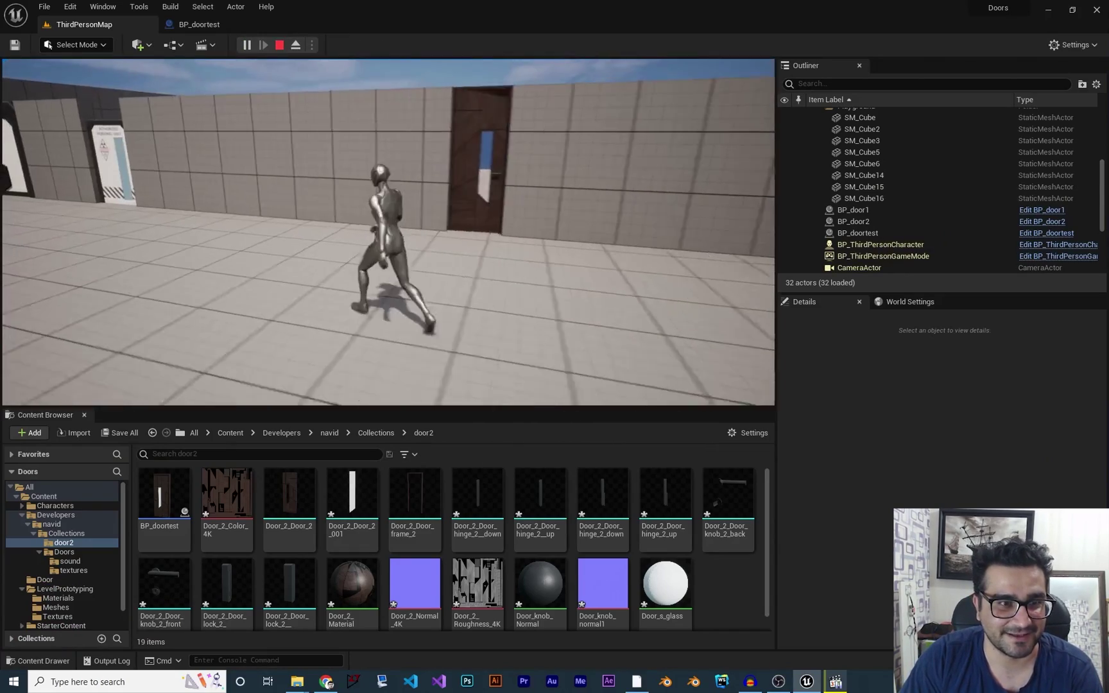
pyautogui.press('w')
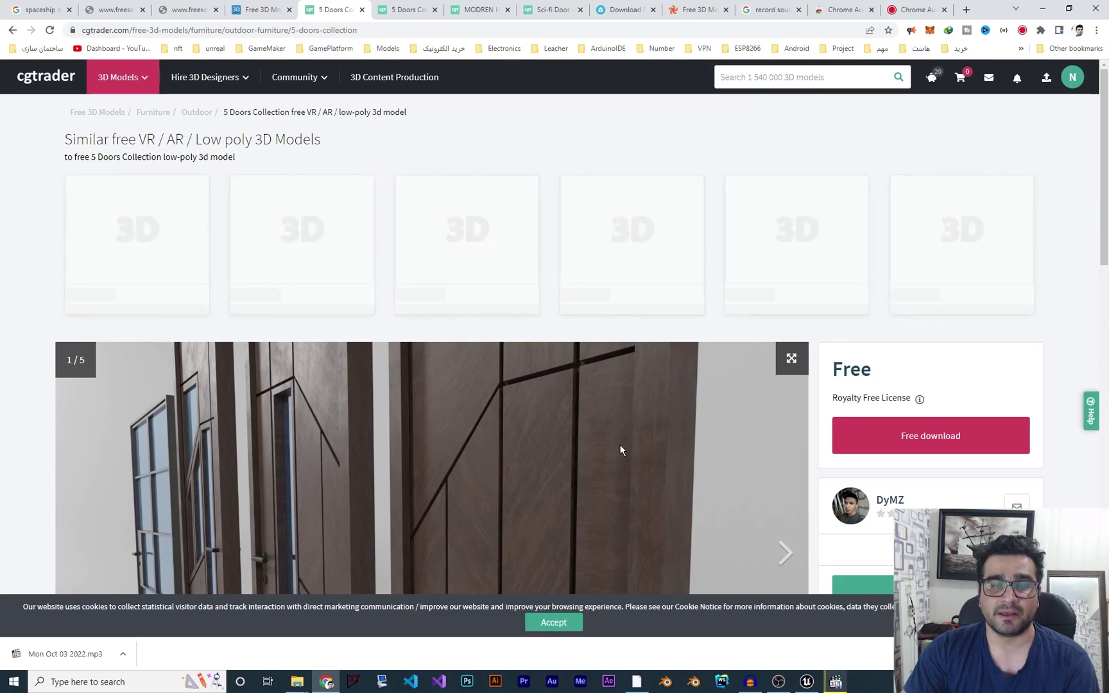
# Look over the free 5 Doors Collection model page on CGTrader, including its preview images and available formats
pyautogui.click(387, 31)
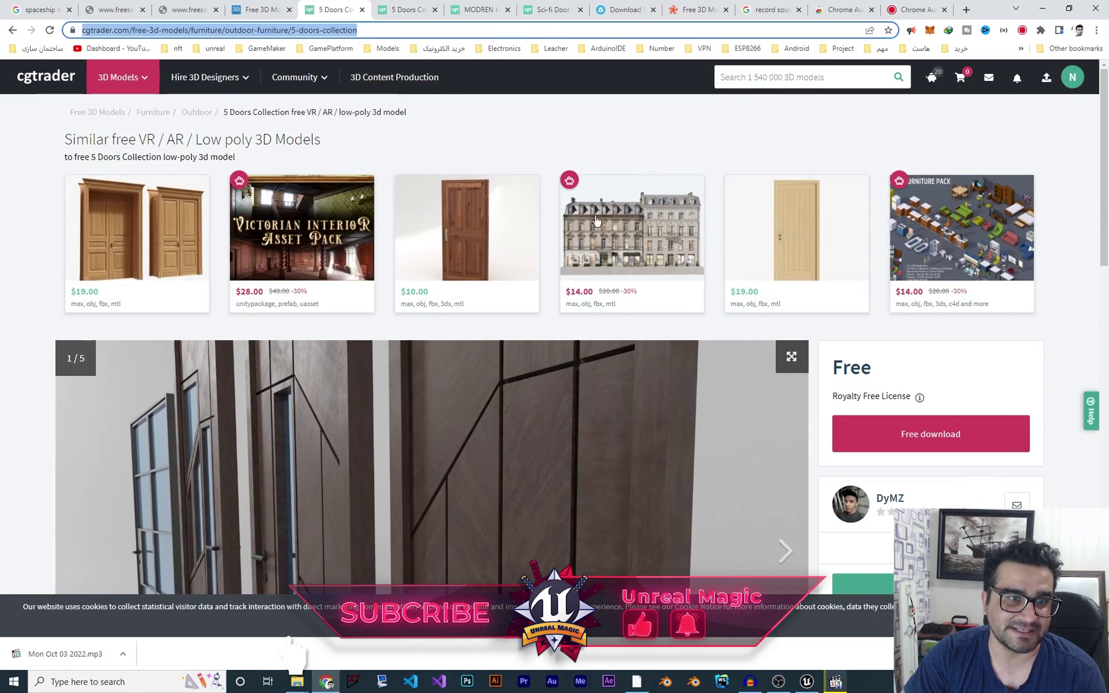
pyautogui.scroll(-5, 511, 388)
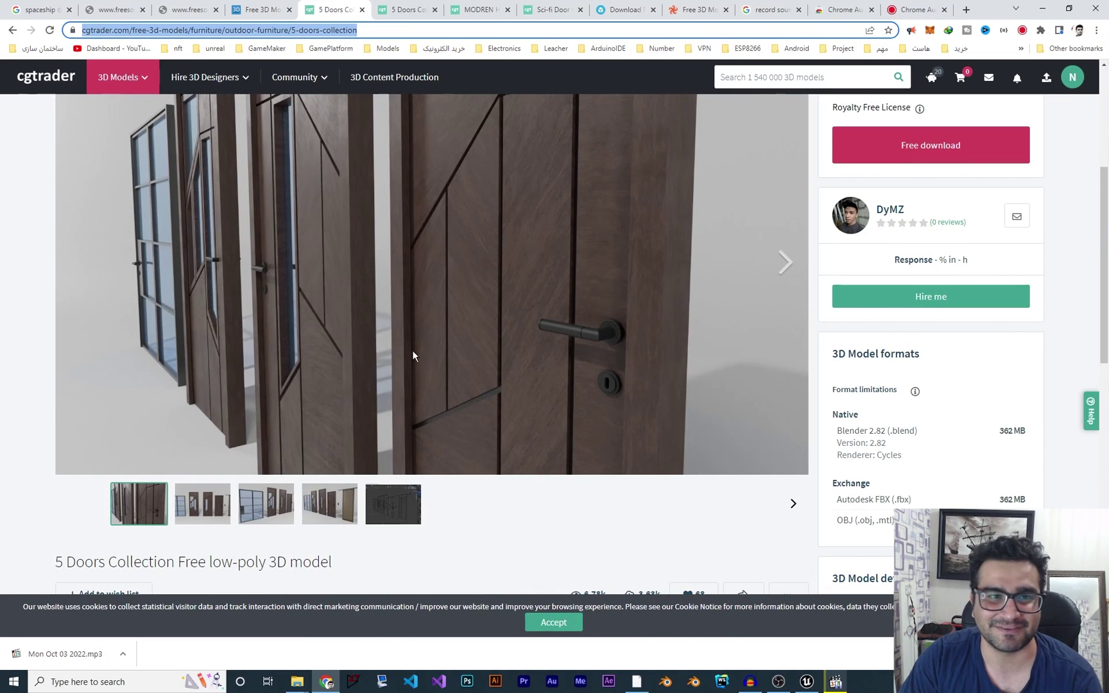
pyautogui.scroll(3, 398, 333)
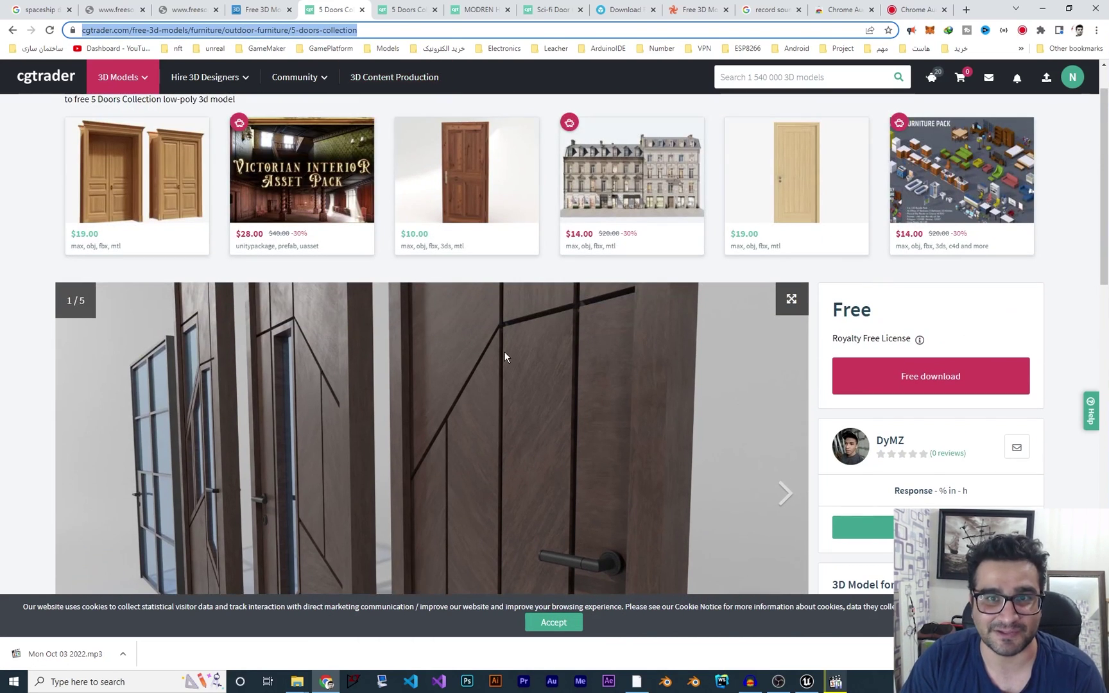
# Switch to Unreal Editor and create a folder named door2 inside the project's Content folder
pyautogui.click(807, 681)
pyautogui.rightClick(467, 600)
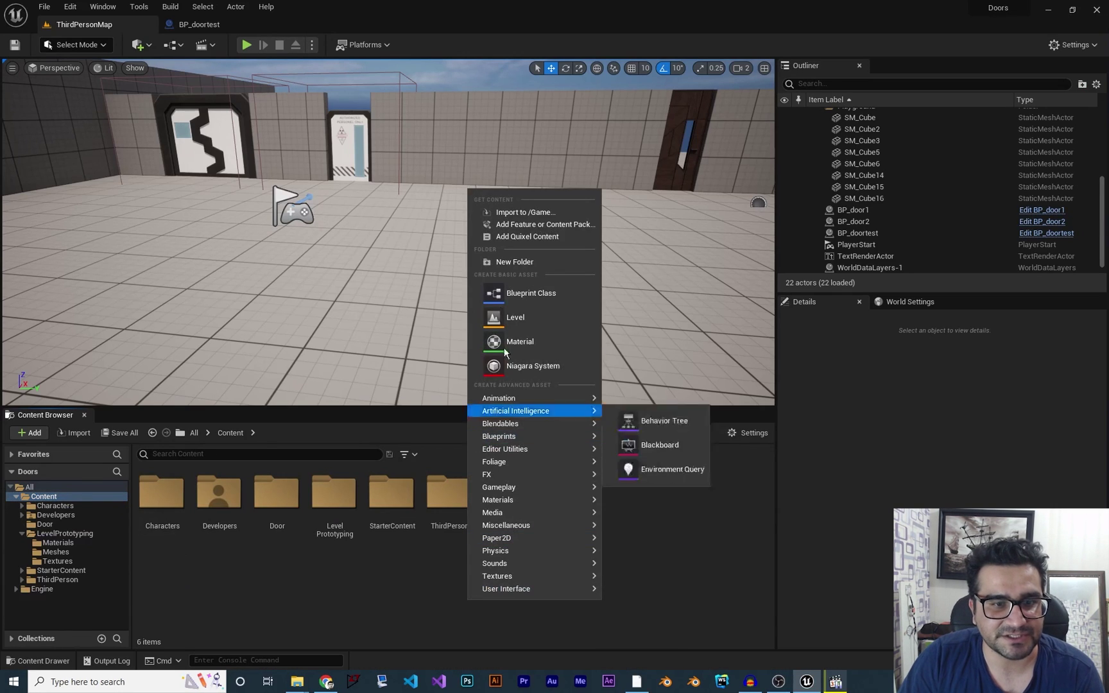
pyautogui.click(506, 261)
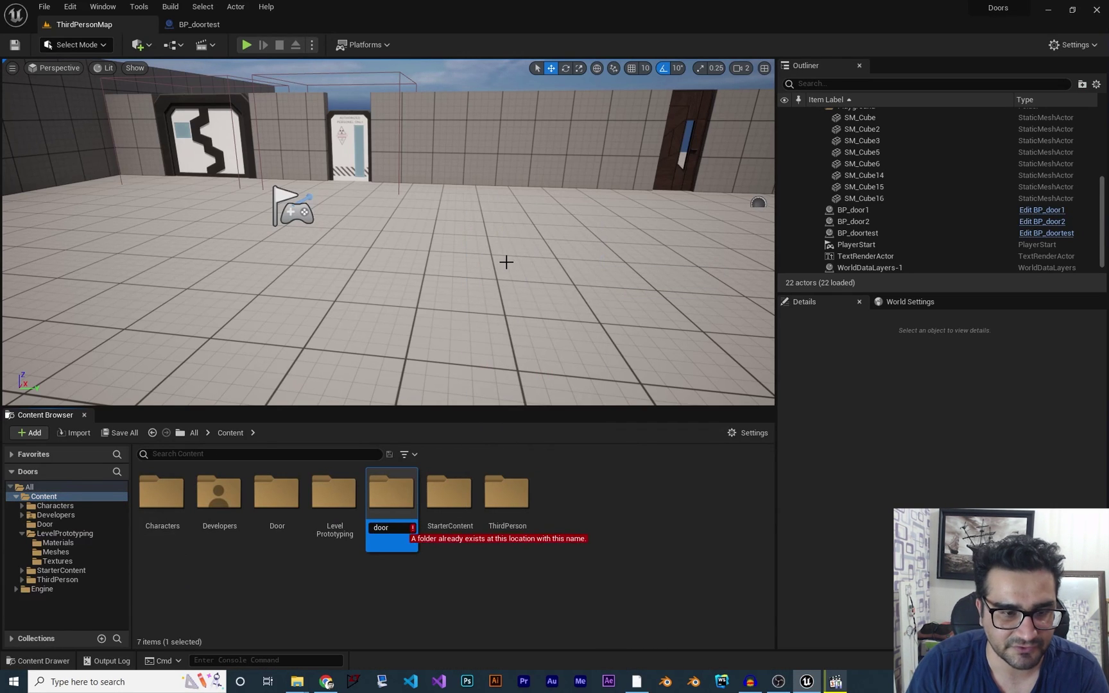
pyautogui.press('Return')
# Import Door 1.fbx from the door4 Fbx folder into door2 with the default import options, and enlarge the asset browsing area
pyautogui.hotkey('alt', 'Tab')
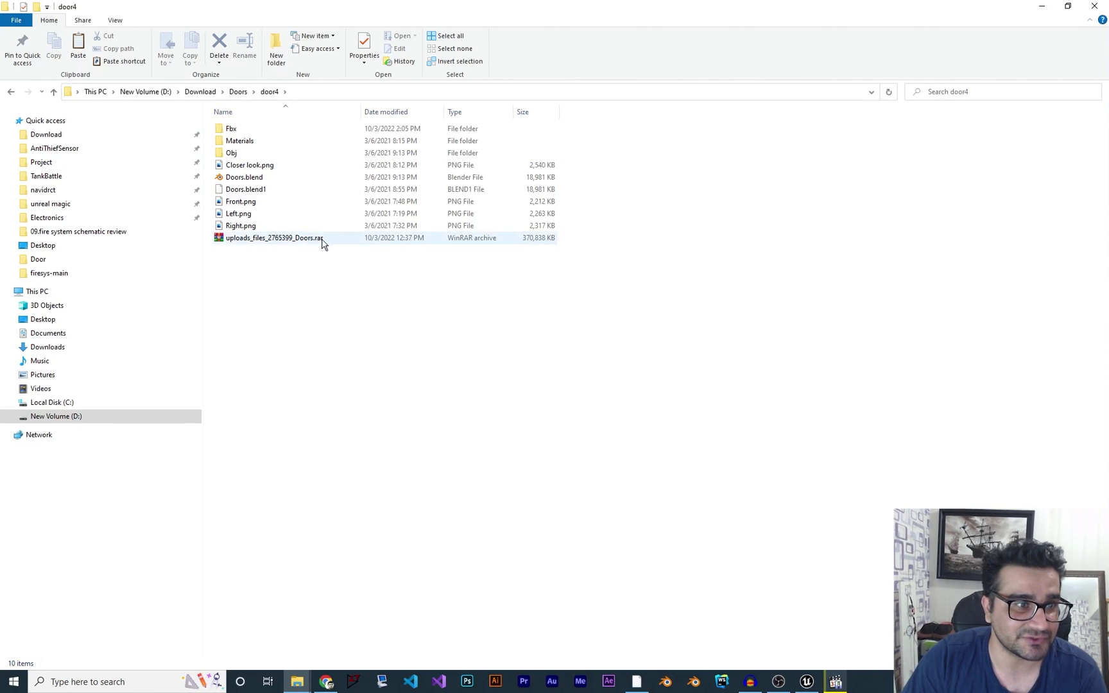
pyautogui.doubleClick(246, 129)
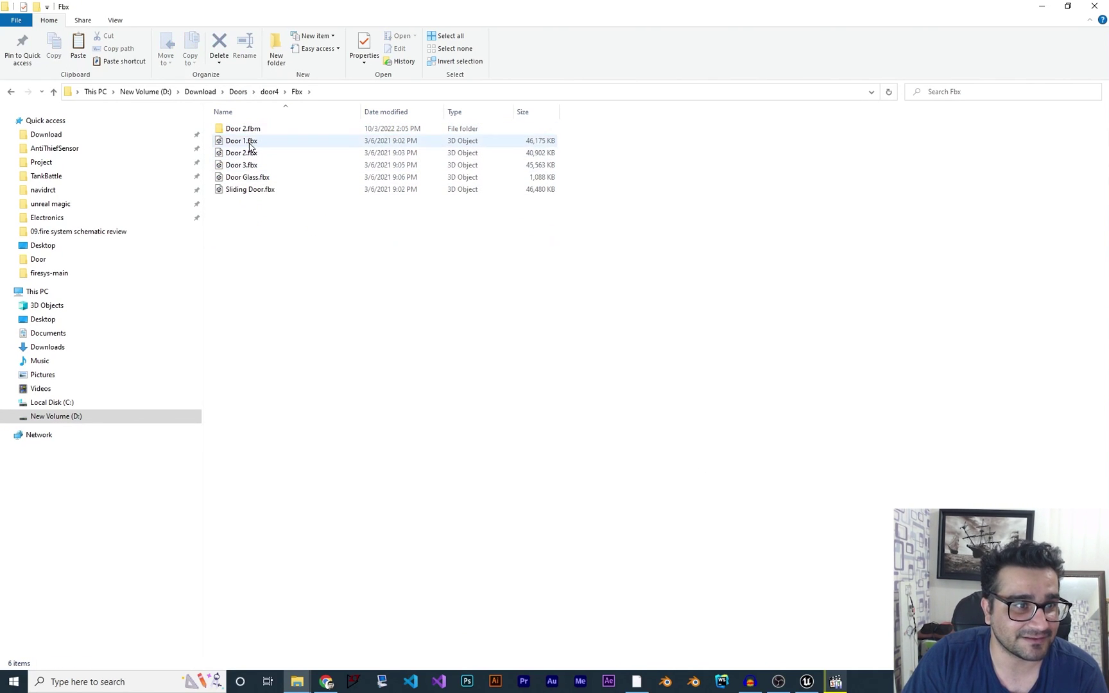
pyautogui.moveTo(259, 144); pyautogui.dragTo(468, 547)
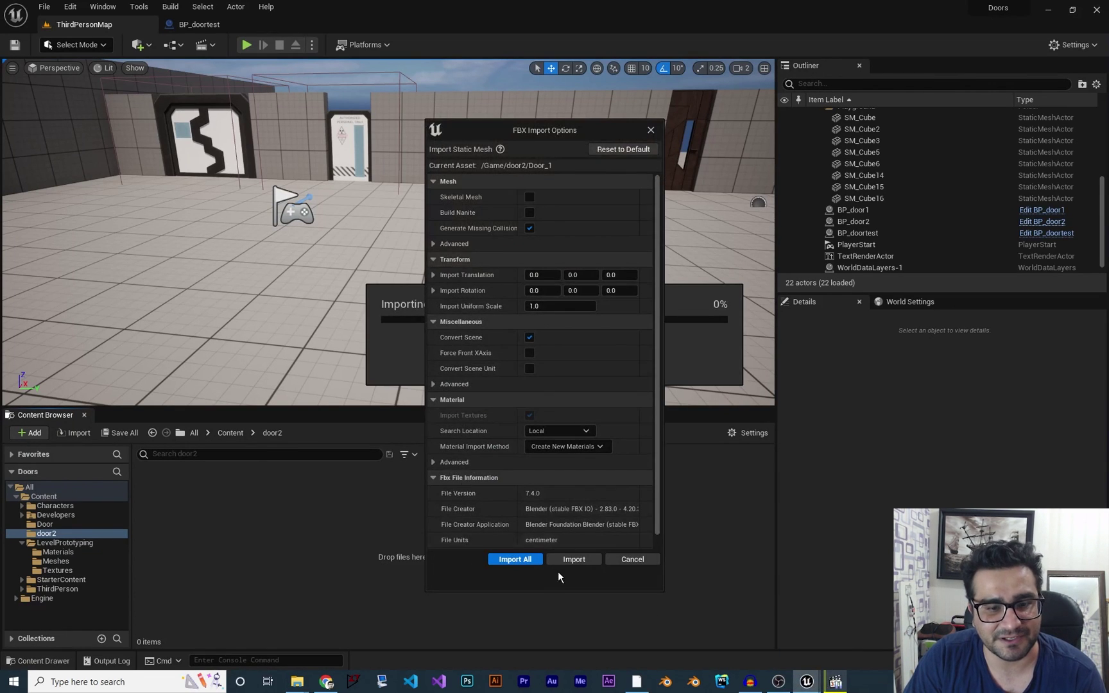
pyautogui.click(576, 561)
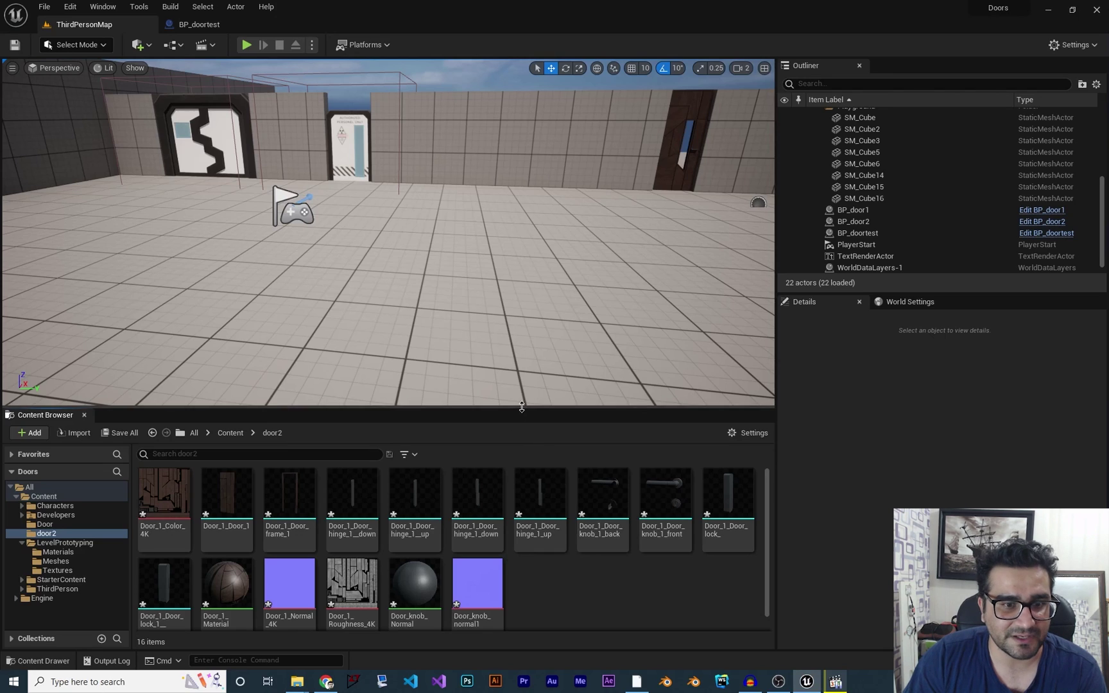
pyautogui.moveTo(517, 407); pyautogui.dragTo(519, 346)
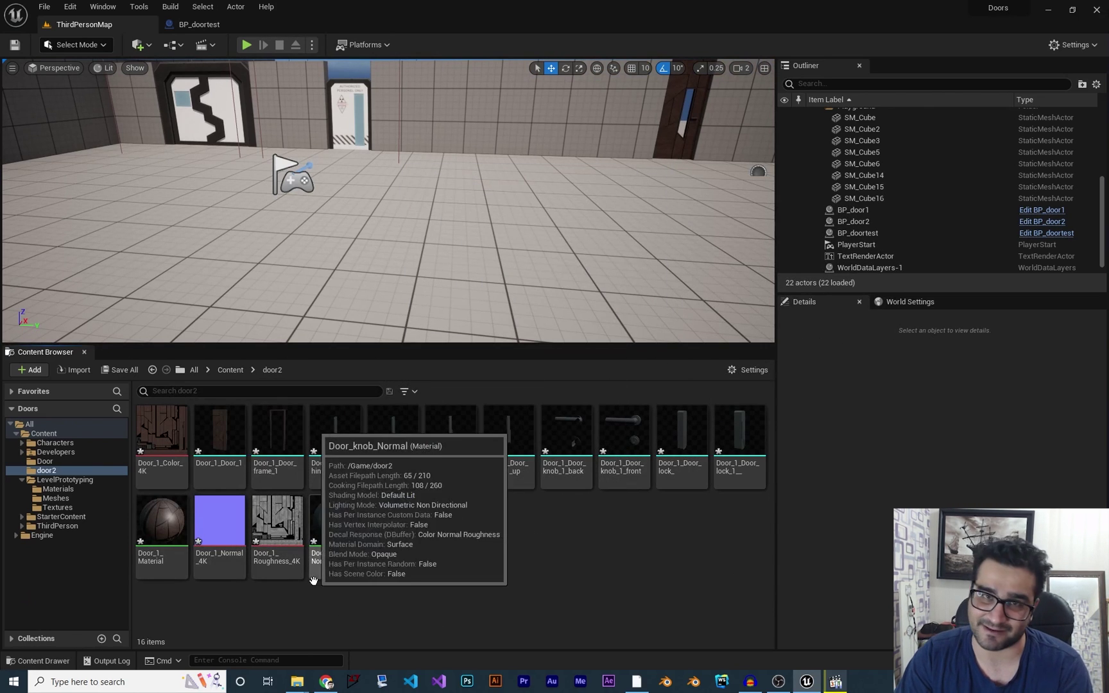
# Try placing all the Door_1 static meshes in the level together, and delete the placed copies
pyautogui.click(220, 430)
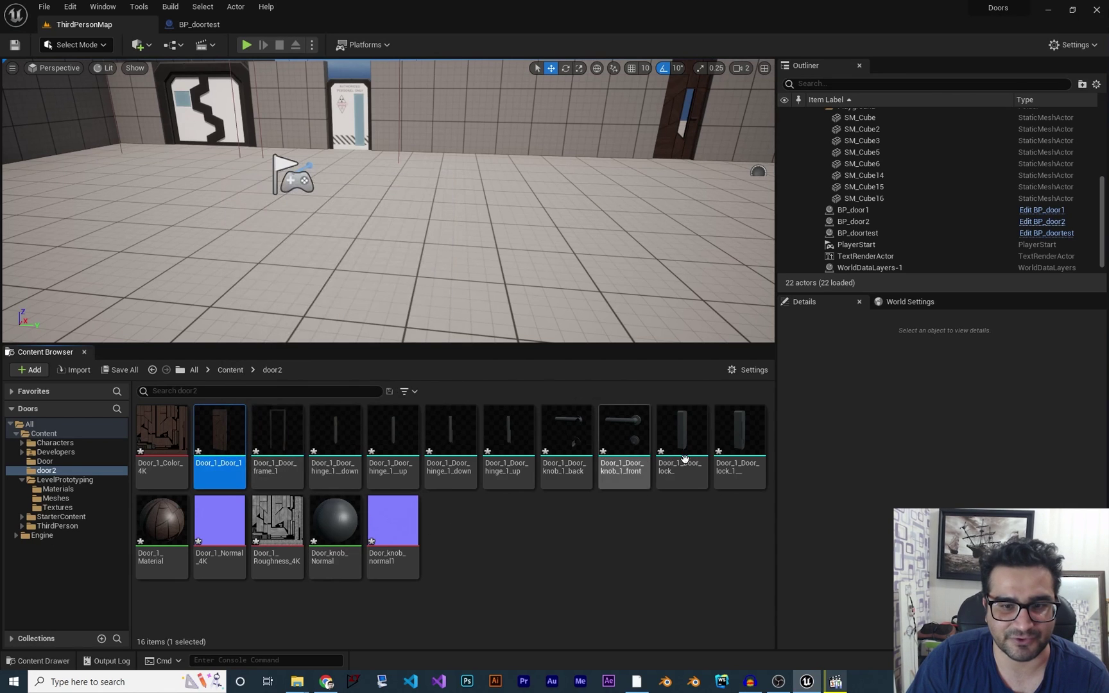
pyautogui.keyDown('shift'); pyautogui.click(739, 430); pyautogui.keyUp('shift')
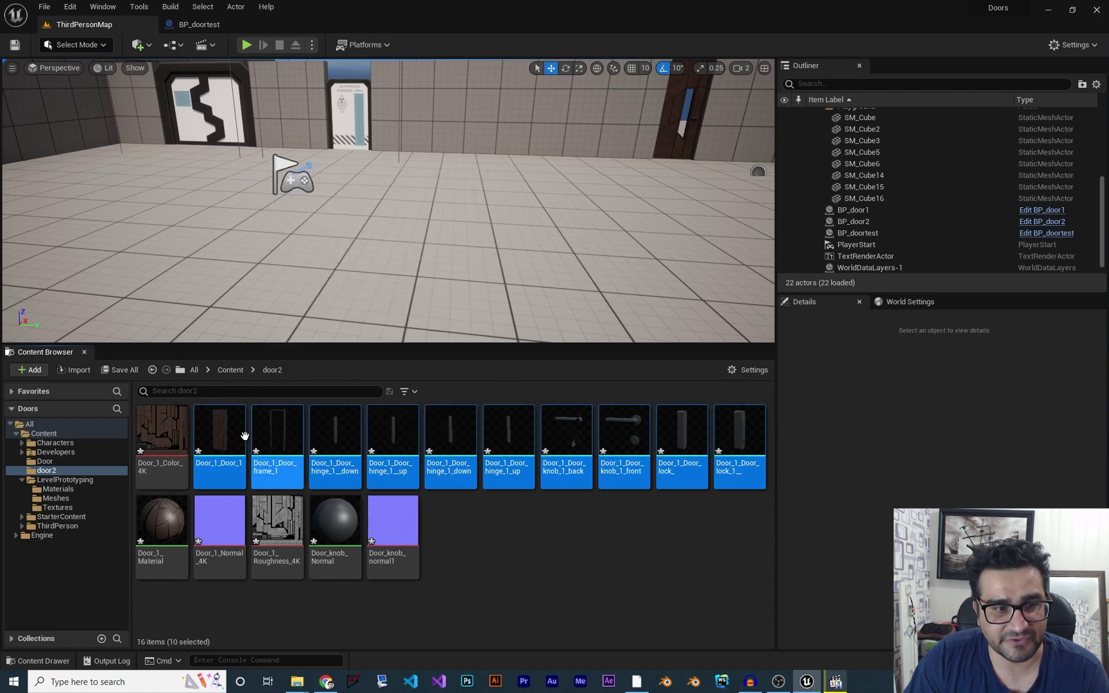
pyautogui.moveTo(248, 441); pyautogui.dragTo(426, 306)
pyautogui.moveTo(498, 223); pyautogui.dragTo(577, 215, button='right')
pyautogui.moveTo(517, 177); pyautogui.dragTo(597, 161, button='right')
pyautogui.press('Delete')
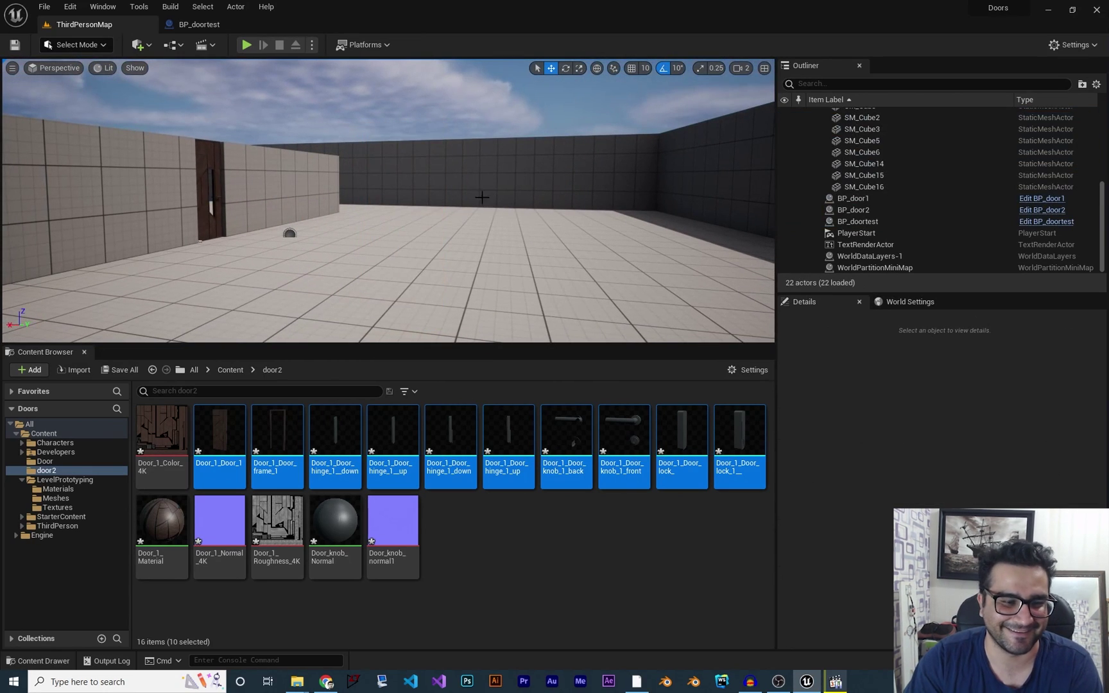
pyautogui.moveTo(385, 212); pyautogui.dragTo(327, 213, button='right')
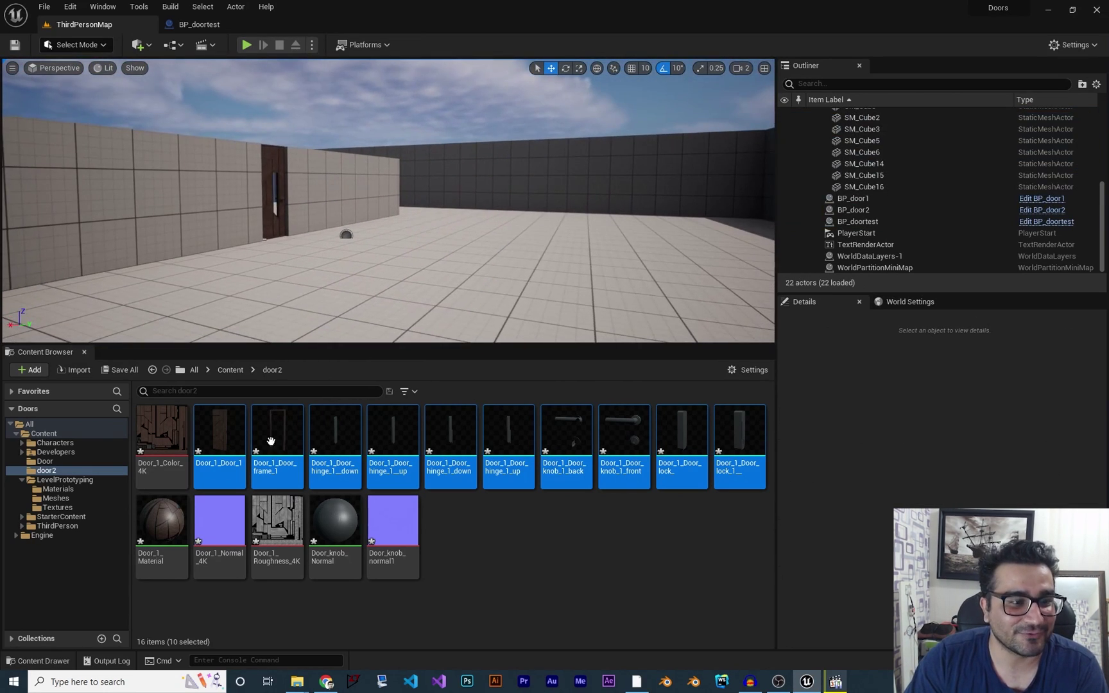
# Create an Actor Blueprint named BP_door2 in the door2 folder
pyautogui.rightClick(506, 579)
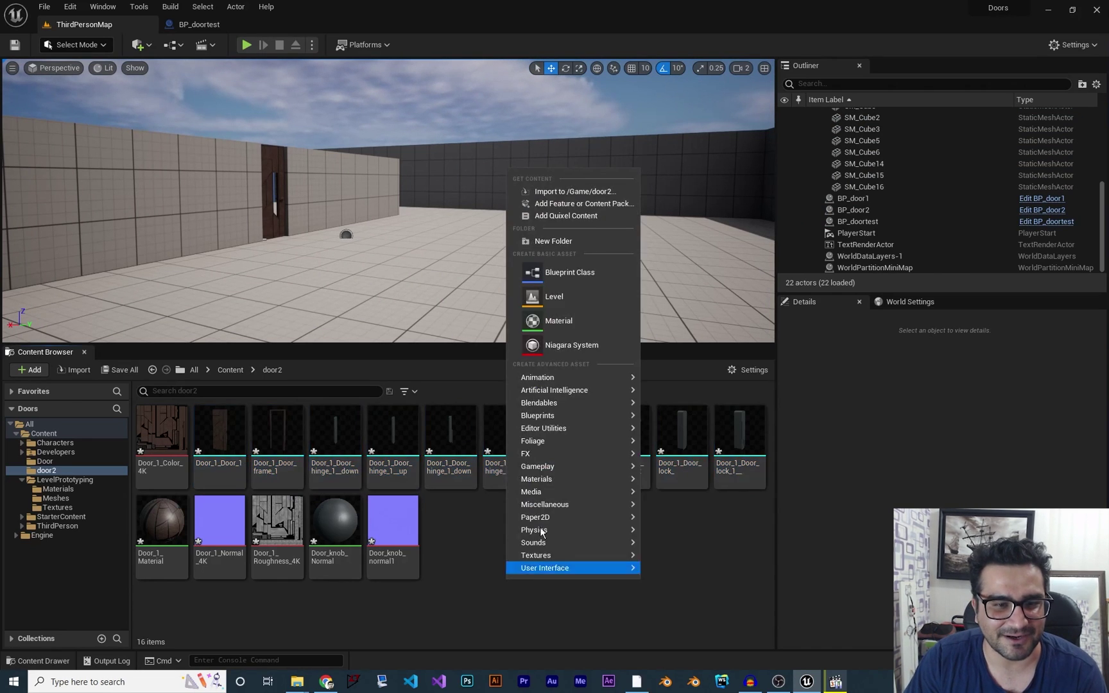
pyautogui.click(557, 274)
pyautogui.click(443, 248)
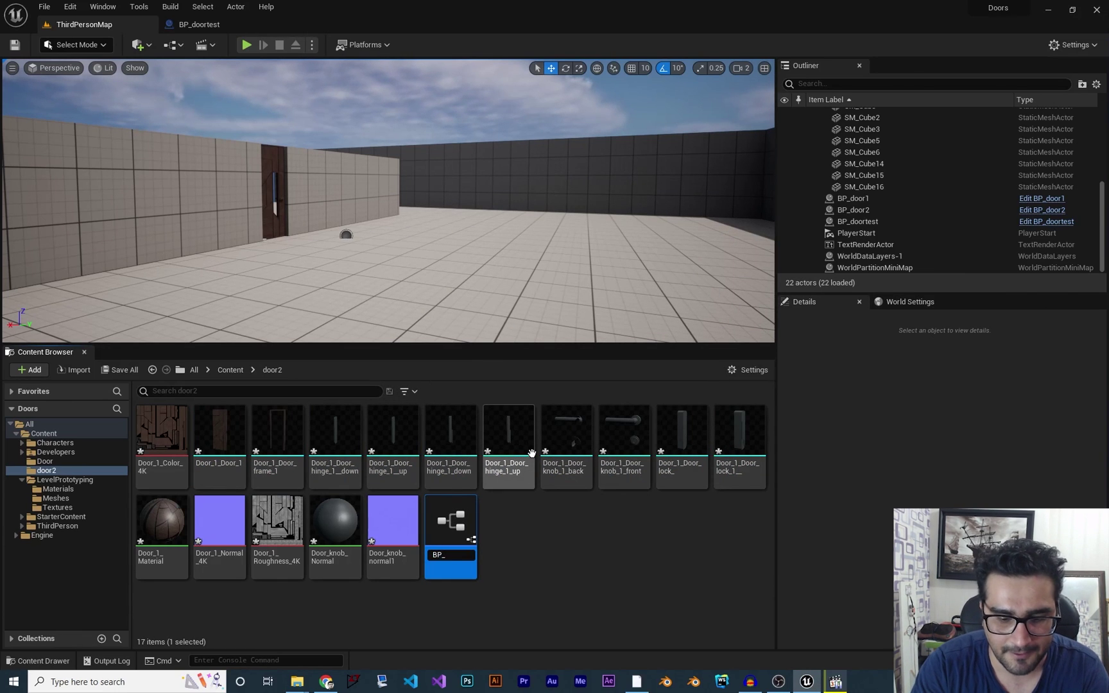
pyautogui.write('BP_door2')
pyautogui.press('Return')
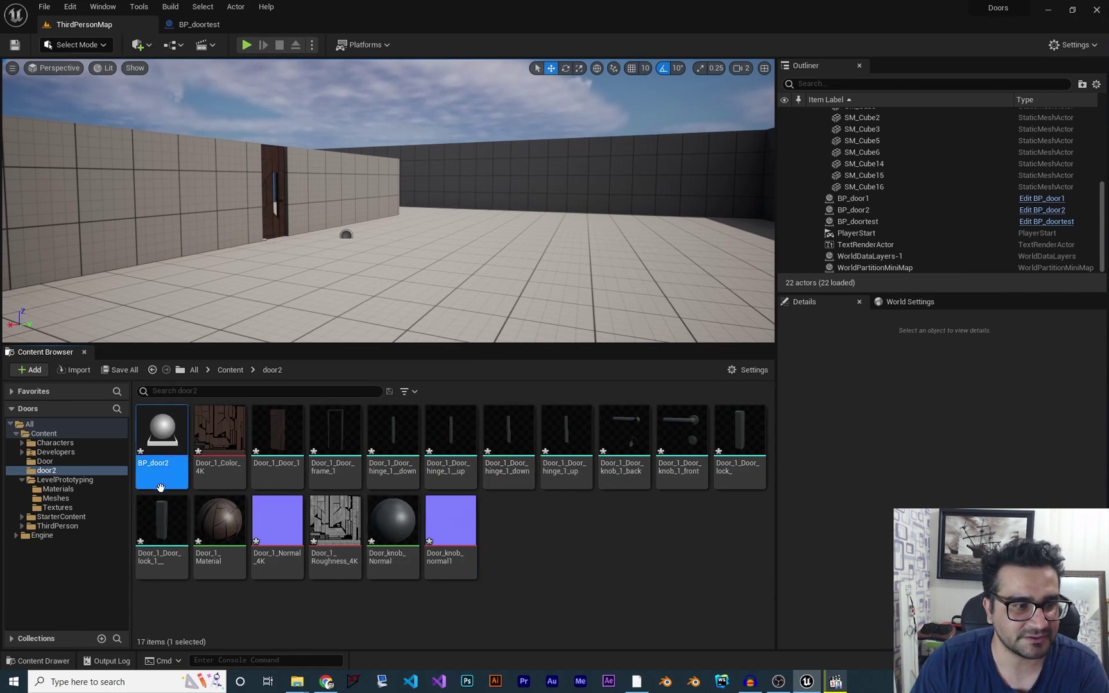
# Open BP_door2 and add all the Door_1 static meshes from the door2 folder as its components
pyautogui.doubleClick(162, 441)
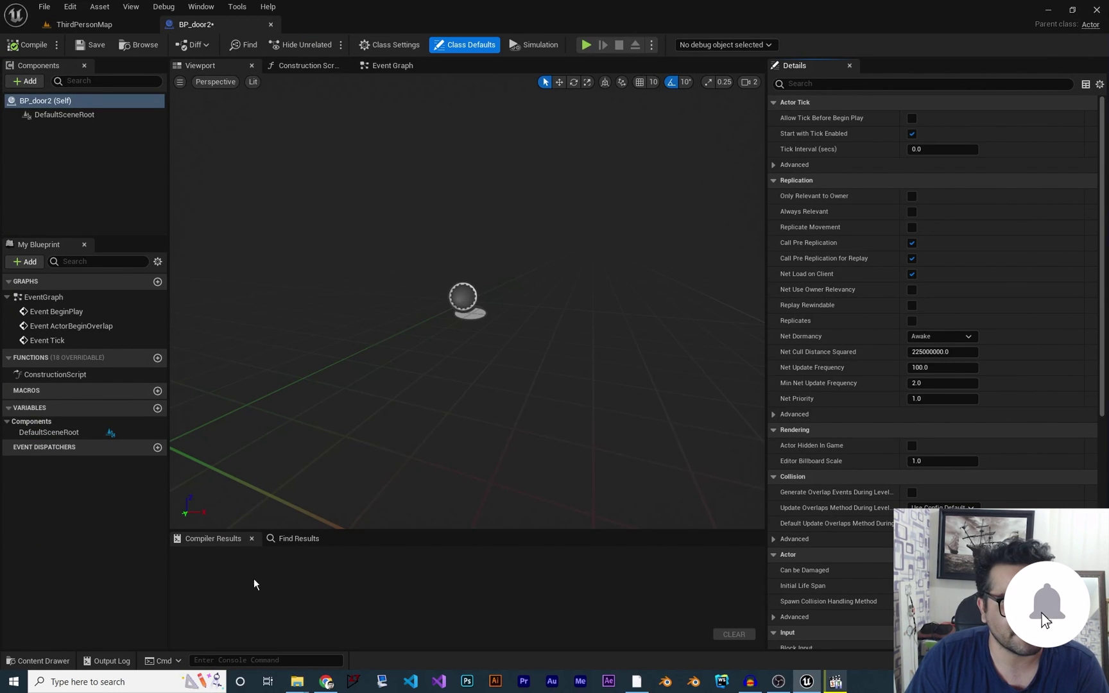
pyautogui.click(42, 661)
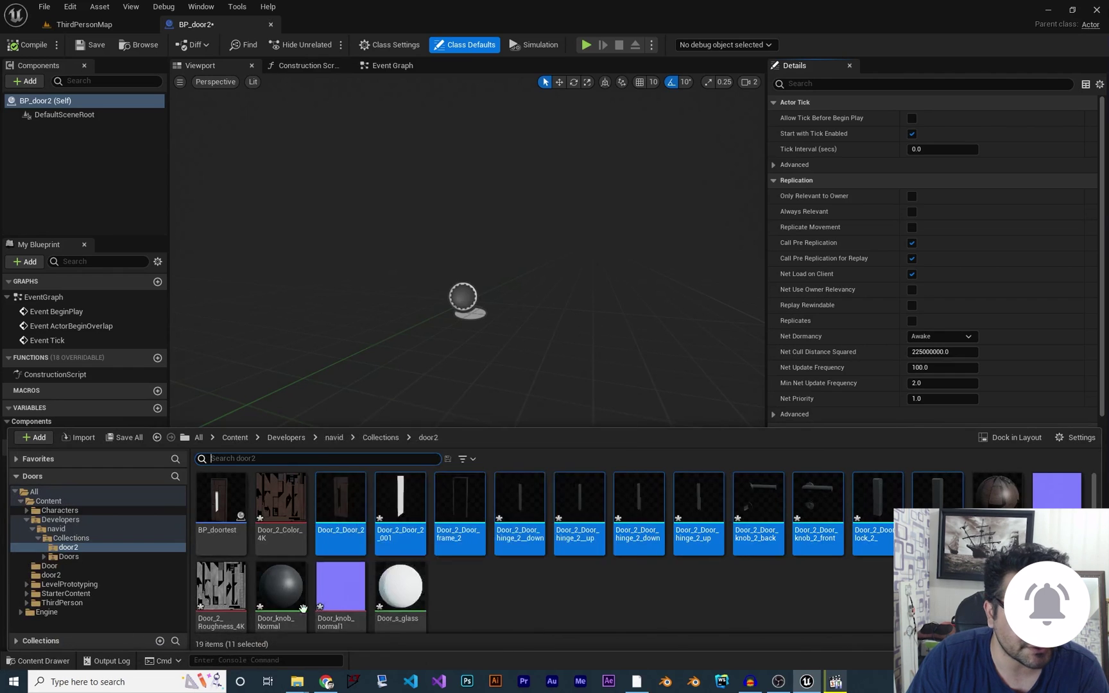
pyautogui.click(26, 520)
pyautogui.click(54, 539)
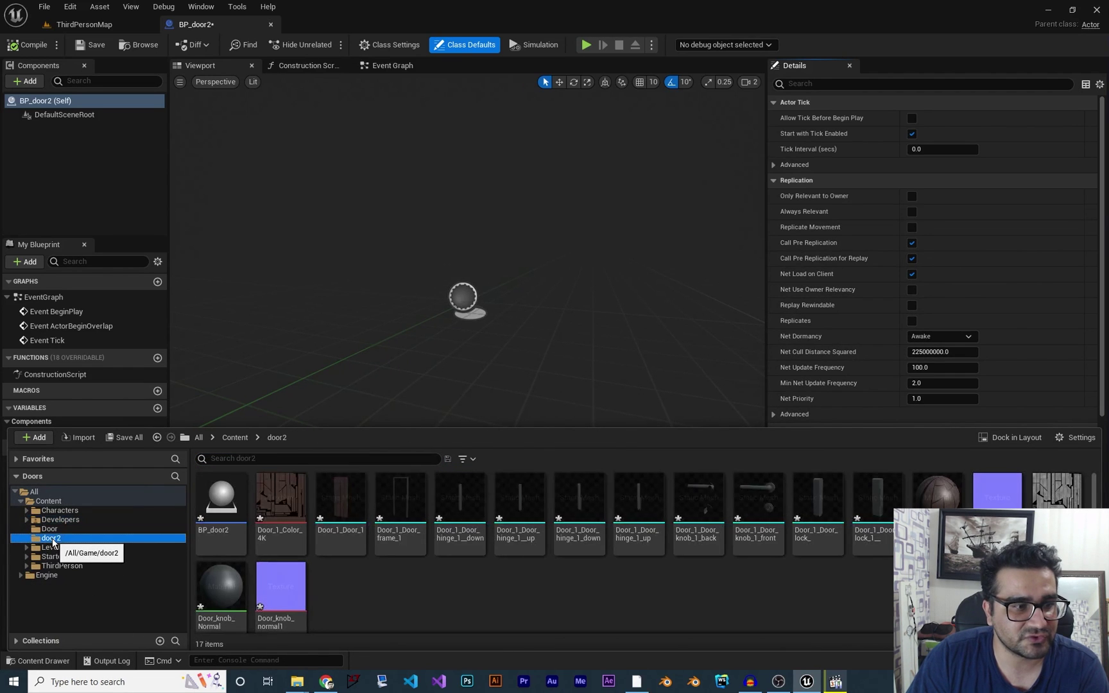
pyautogui.click(360, 516)
pyautogui.keyDown('shift'); pyautogui.click(872, 510); pyautogui.keyUp('shift')
pyautogui.moveTo(362, 507); pyautogui.dragTo(437, 348)
pyautogui.moveTo(522, 278); pyautogui.dragTo(498, 221, button='right')
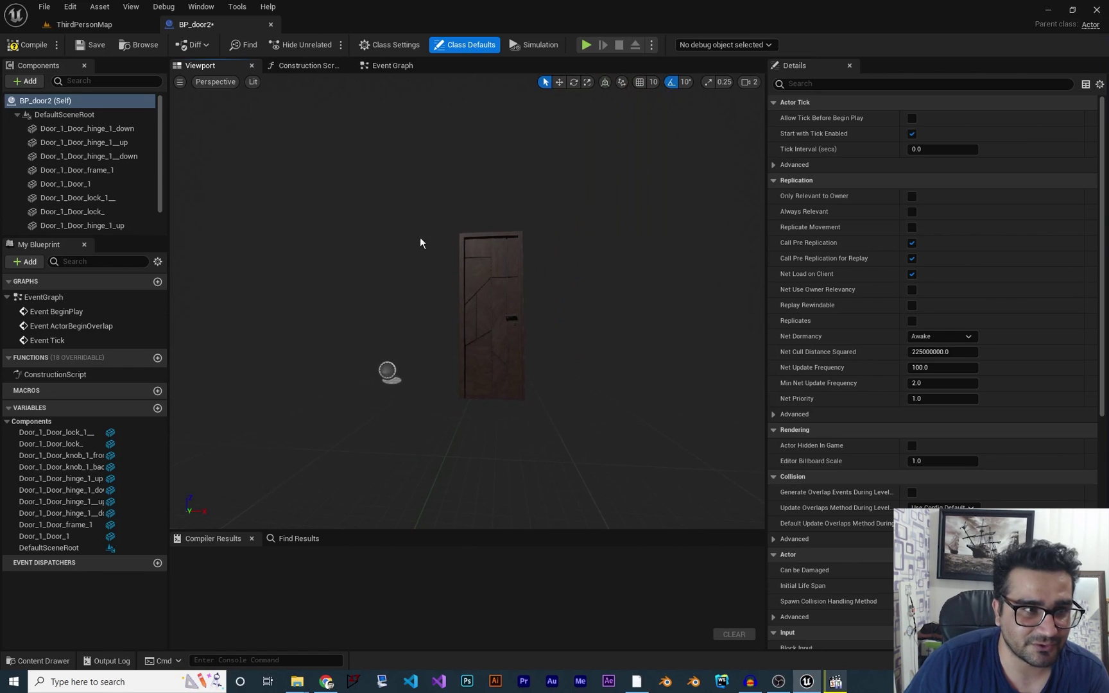
# Inspect the hinge and lock components of BP_door2 one by one to identify each part of the door
pyautogui.click(108, 130)
pyautogui.click(106, 143)
pyautogui.click(107, 156)
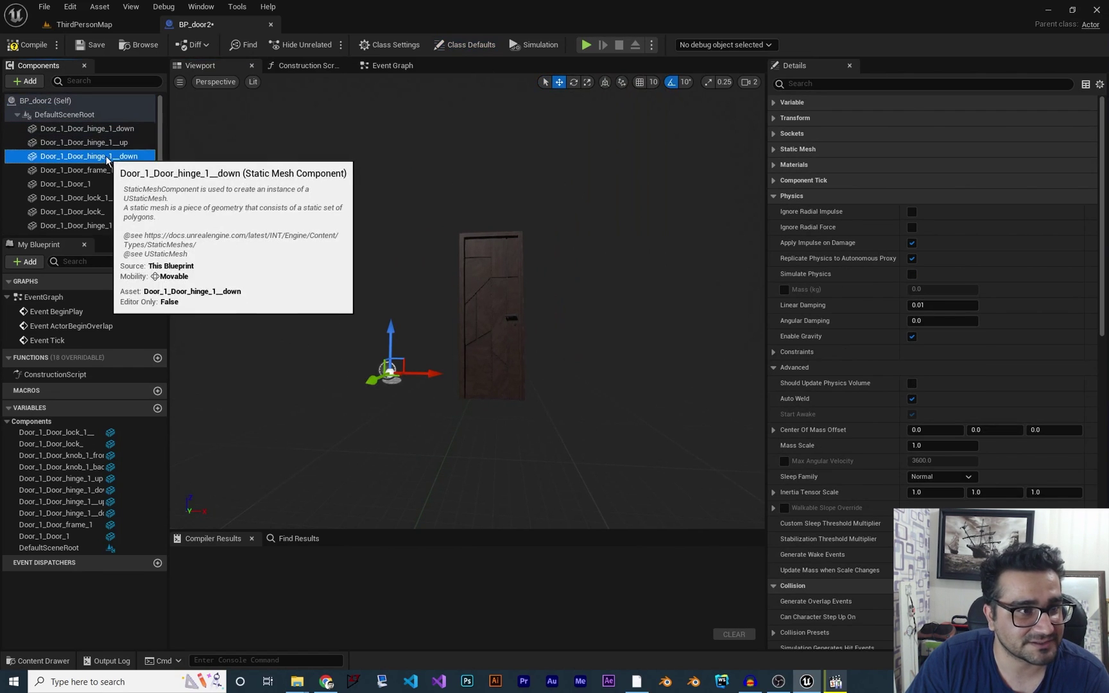
pyautogui.click(113, 199)
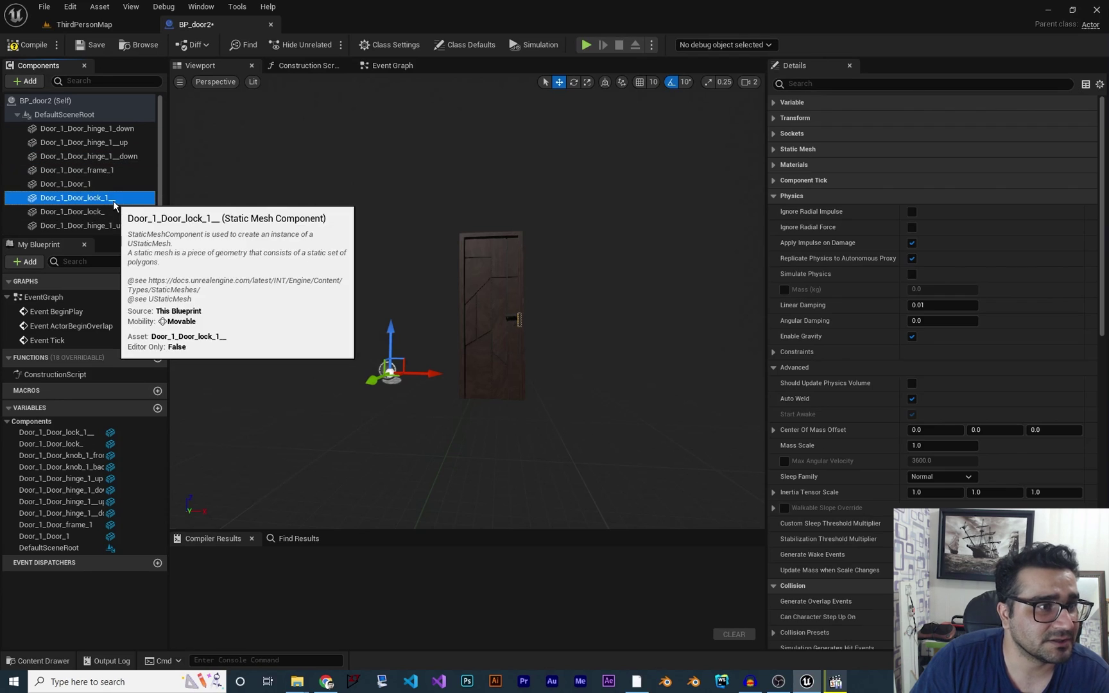
pyautogui.scroll(-1, 112, 212)
pyautogui.click(114, 208)
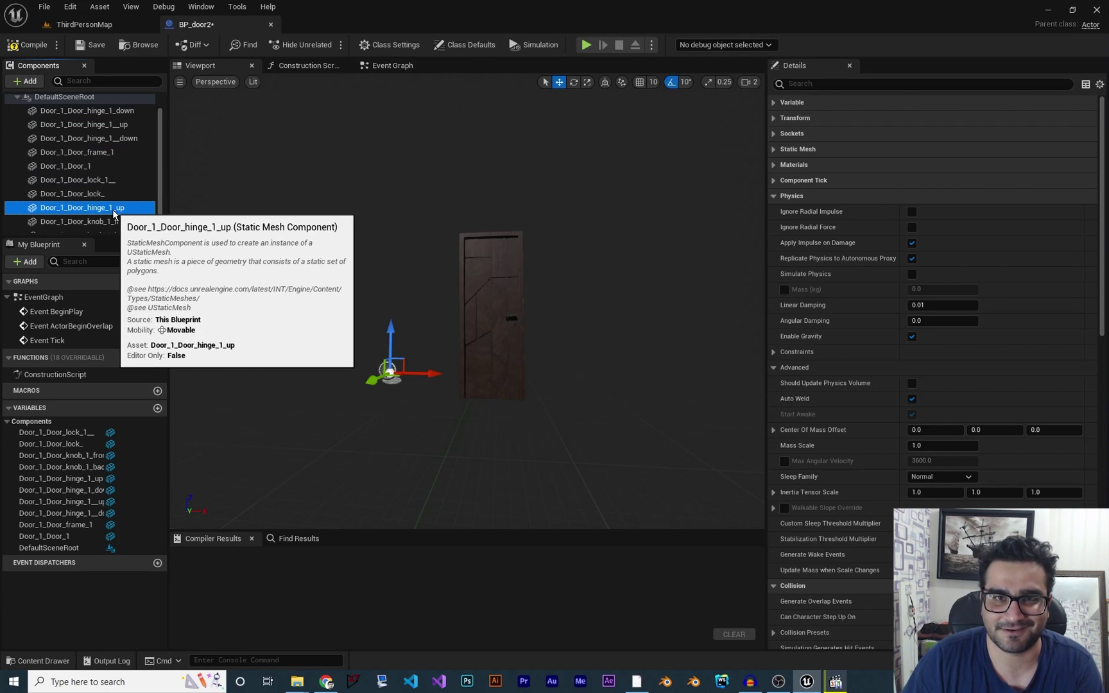
pyautogui.scroll(1, 110, 212)
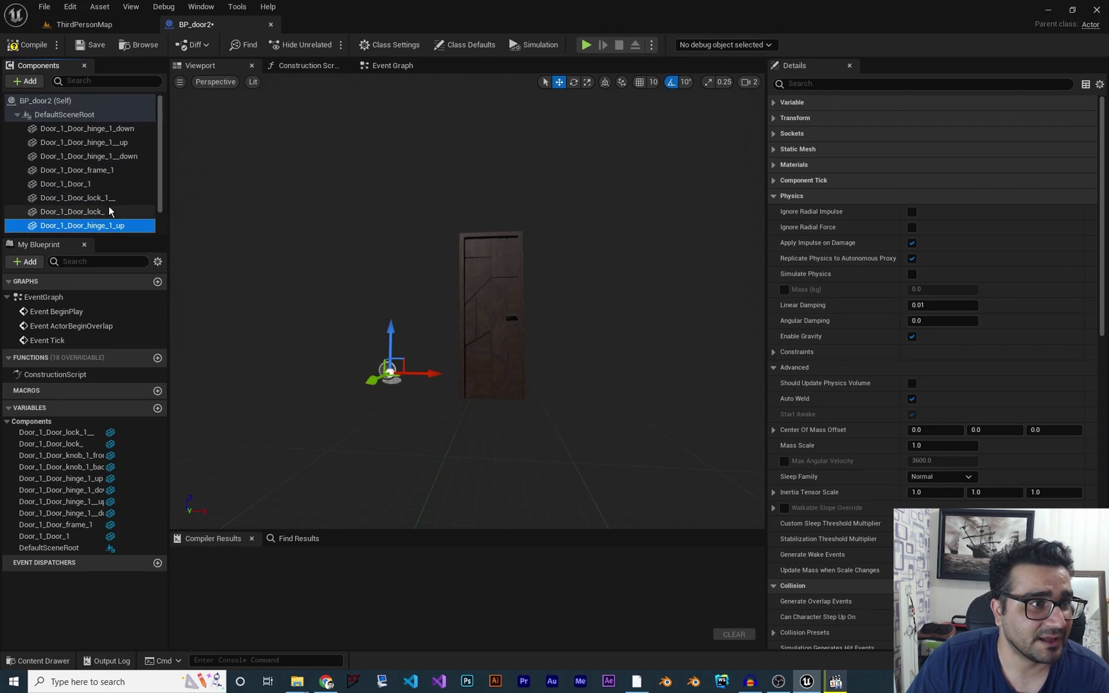
# Rename the Door_1_Door_frame_1 component to frame
pyautogui.click(95, 172)
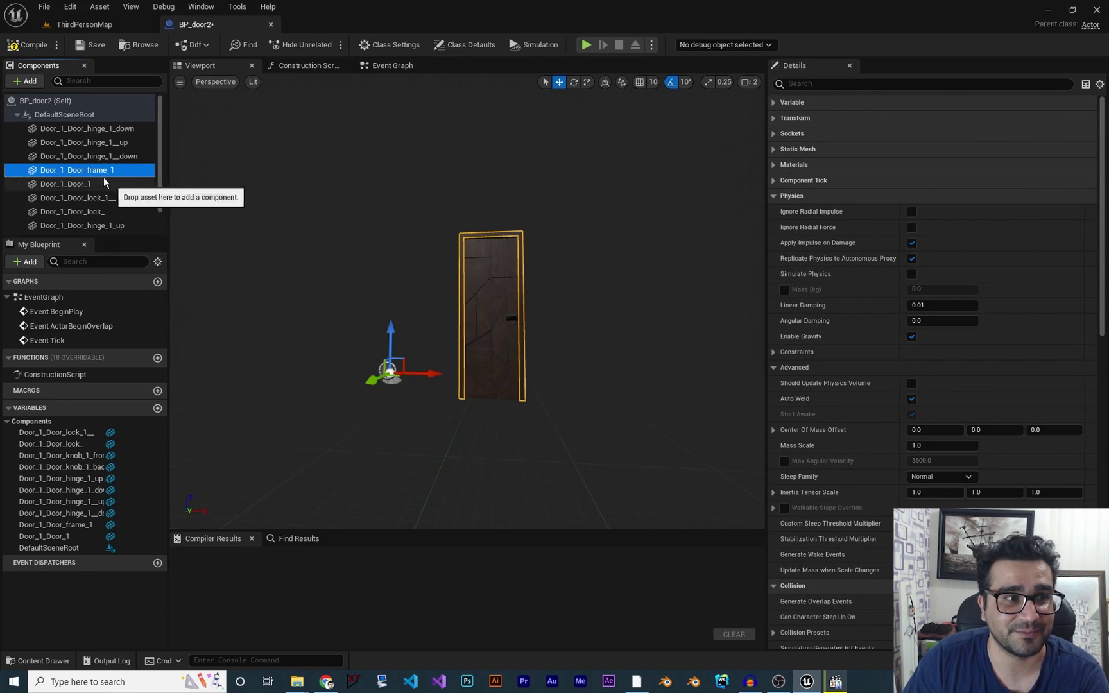
pyautogui.click(97, 173)
pyautogui.write('frame')
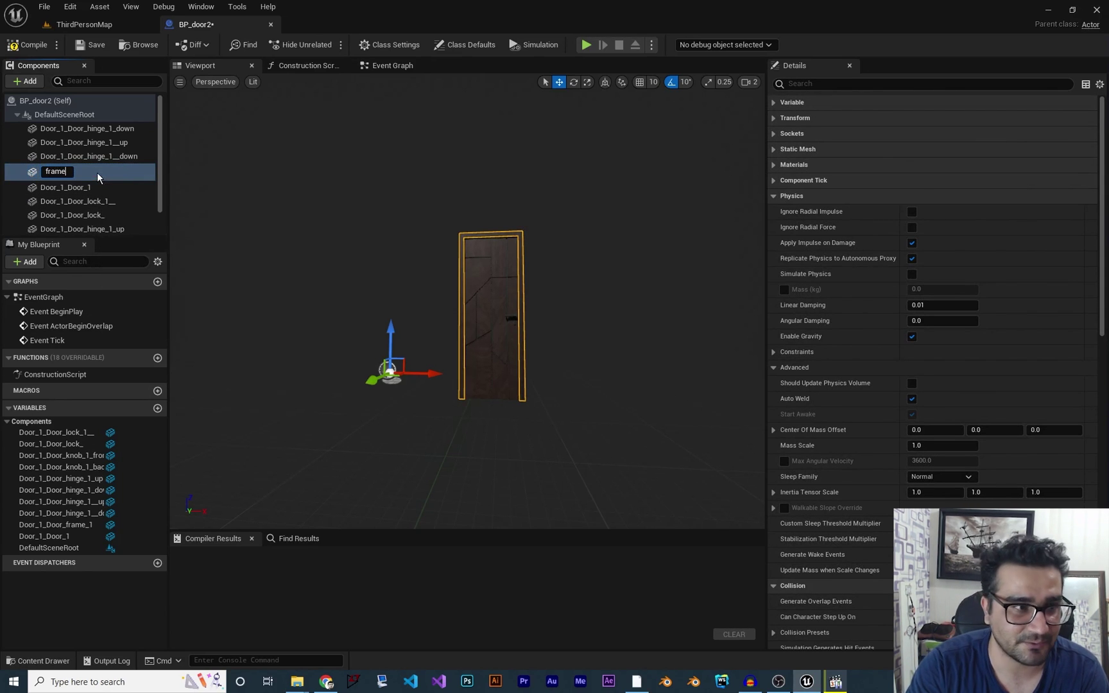
pyautogui.press('Return')
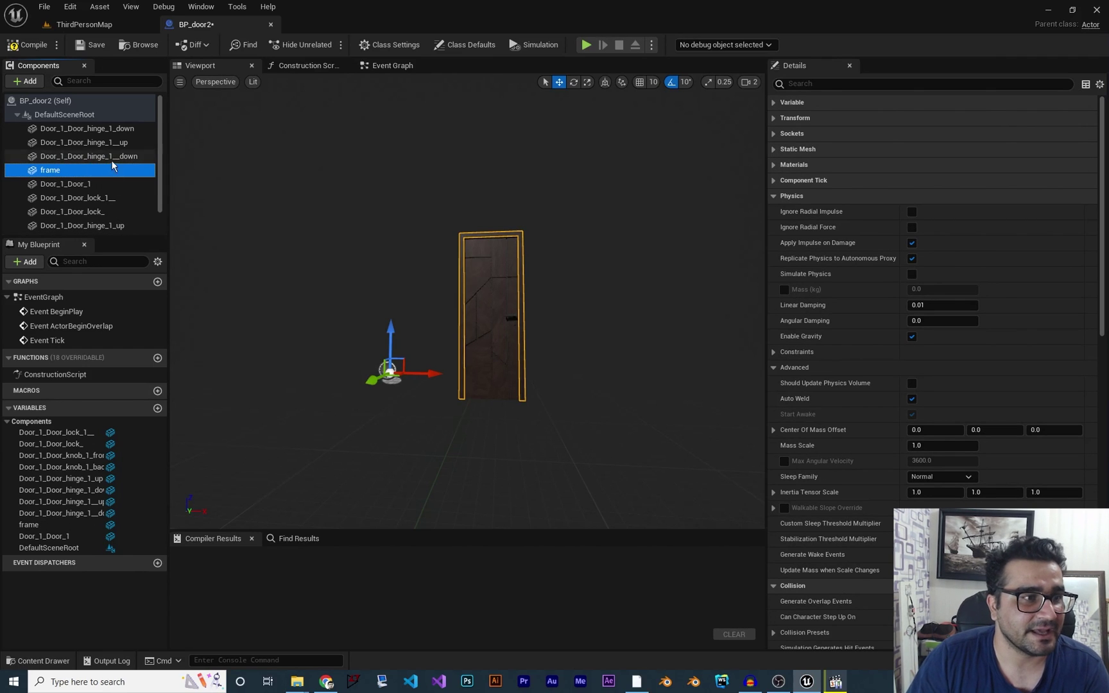
# Inspect the door panel, lock, upper hinge and front knob components of BP_door2 one by one
pyautogui.click(92, 185)
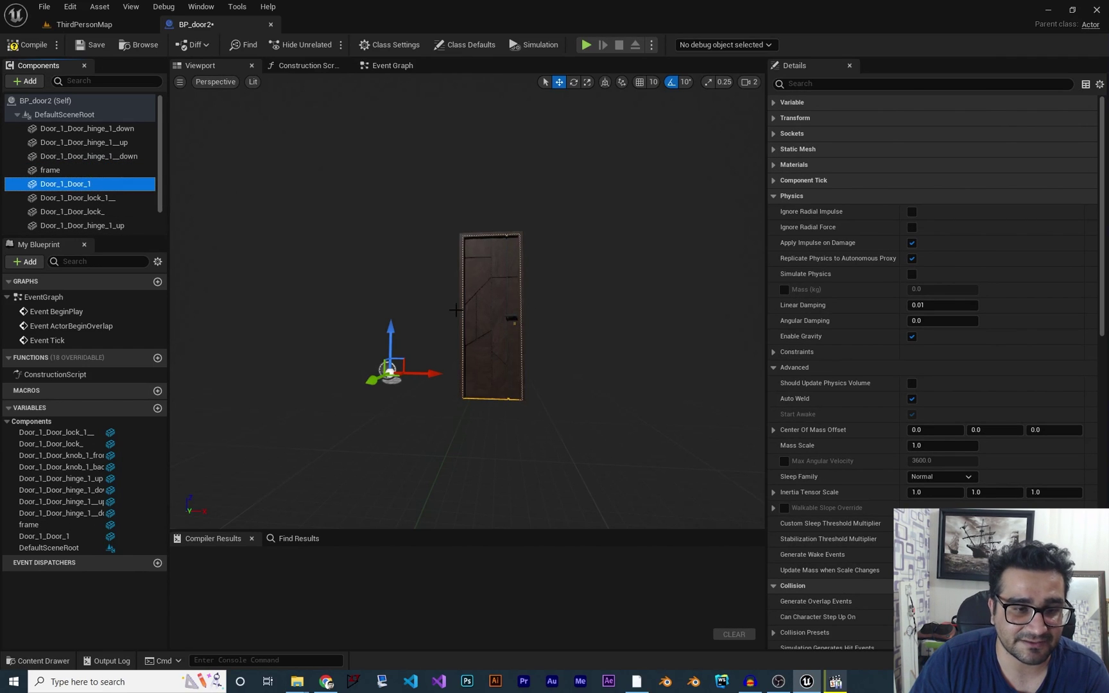
pyautogui.click(90, 198)
pyautogui.click(93, 211)
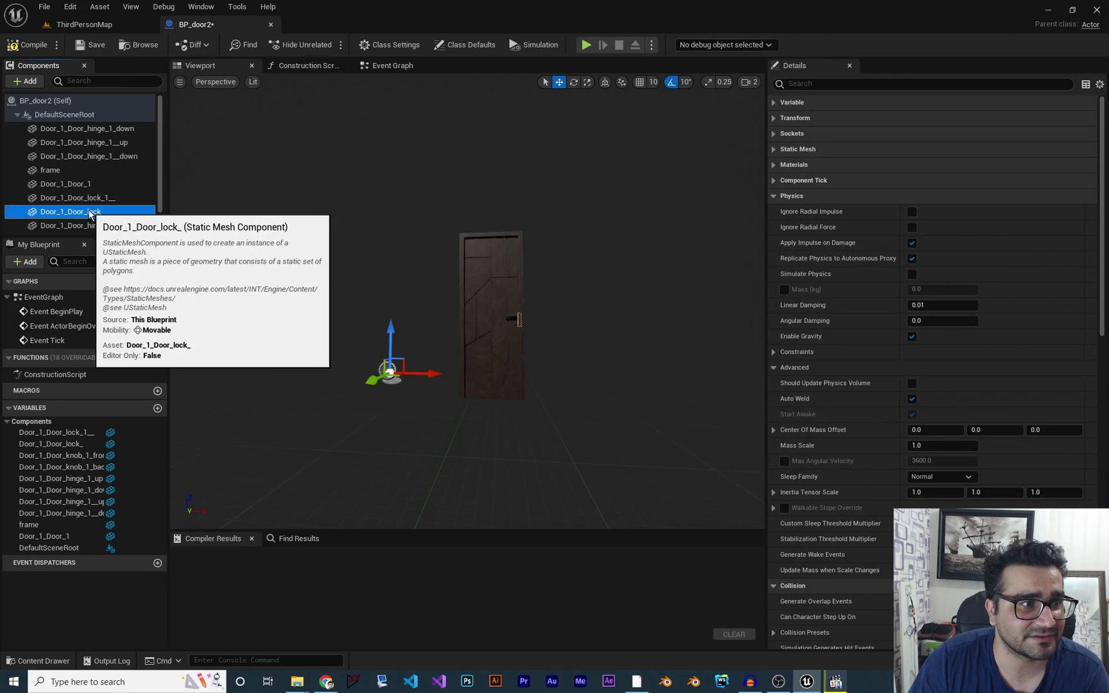
pyautogui.click(100, 228)
pyautogui.scroll(-1, 103, 226)
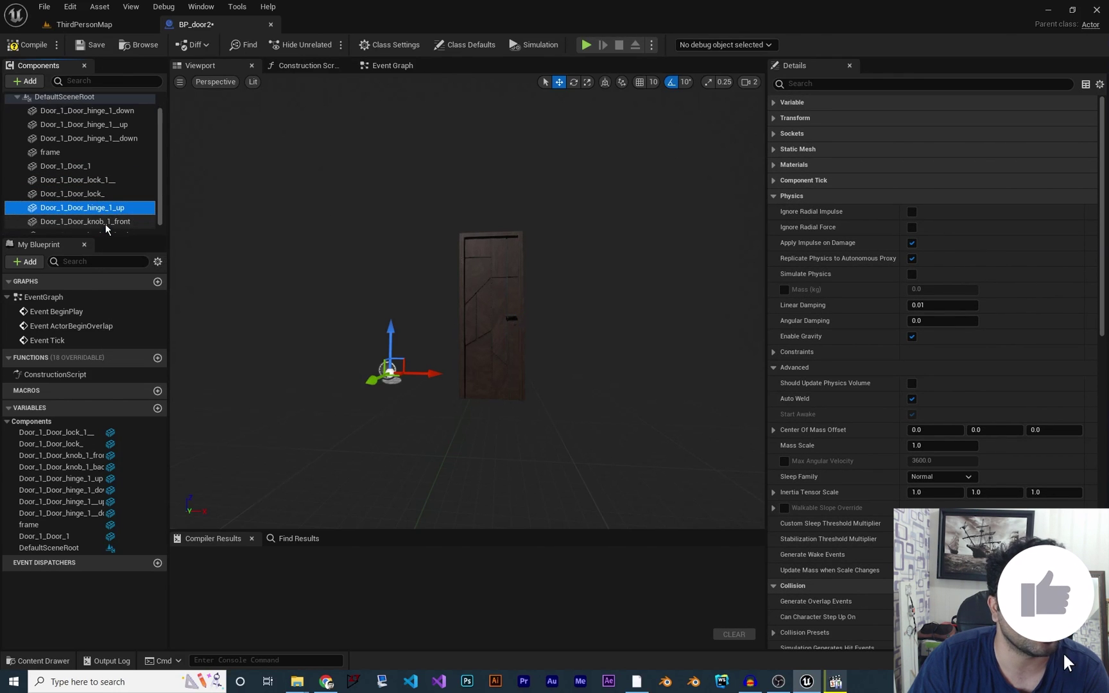
pyautogui.click(107, 223)
pyautogui.scroll(-1, 107, 224)
# Parent all the hinge, lock and knob components to the Door_1_Door_1 component, leaving out frame
pyautogui.click(111, 225)
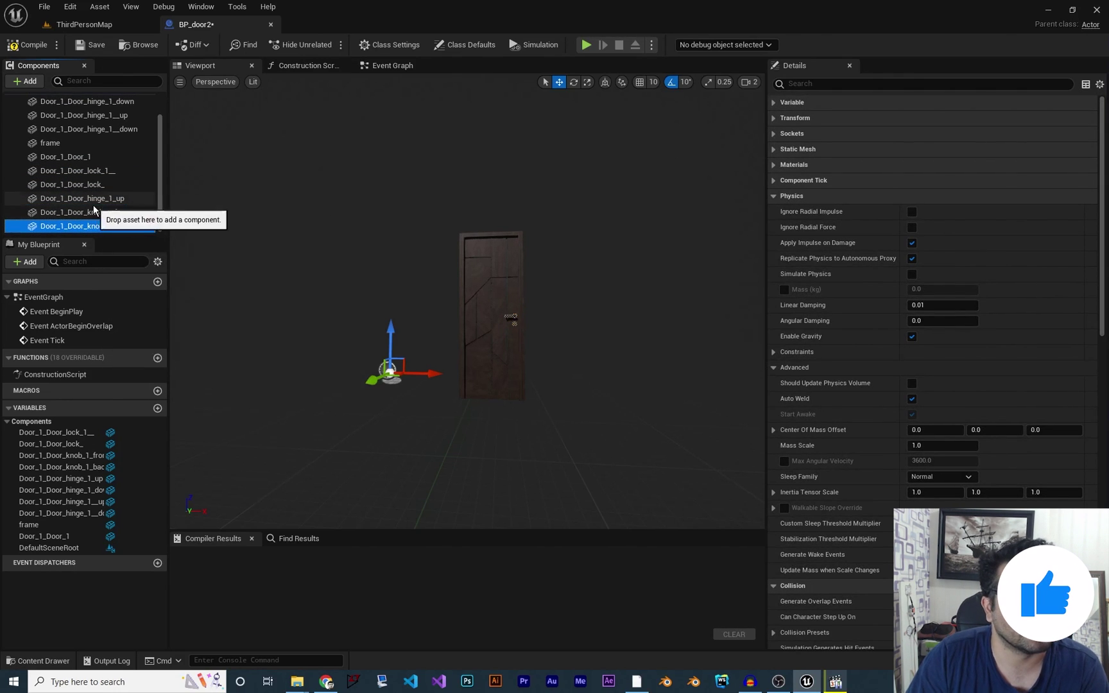
pyautogui.keyDown('shift'); pyautogui.click(87, 170); pyautogui.keyUp('shift')
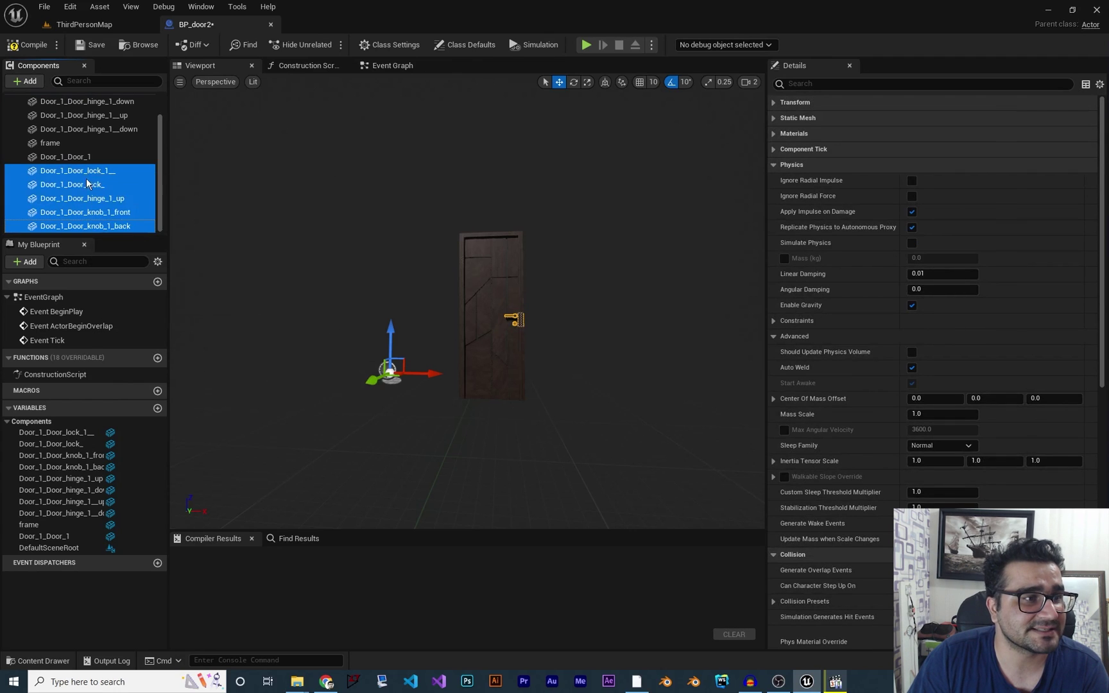
pyautogui.scroll(2, 86, 178)
pyautogui.keyDown('ctrl'); pyautogui.click(87, 128); pyautogui.keyUp('ctrl')
pyautogui.keyDown('ctrl'); pyautogui.click(96, 142); pyautogui.keyUp('ctrl')
pyautogui.keyDown('ctrl'); pyautogui.click(85, 156); pyautogui.keyUp('ctrl')
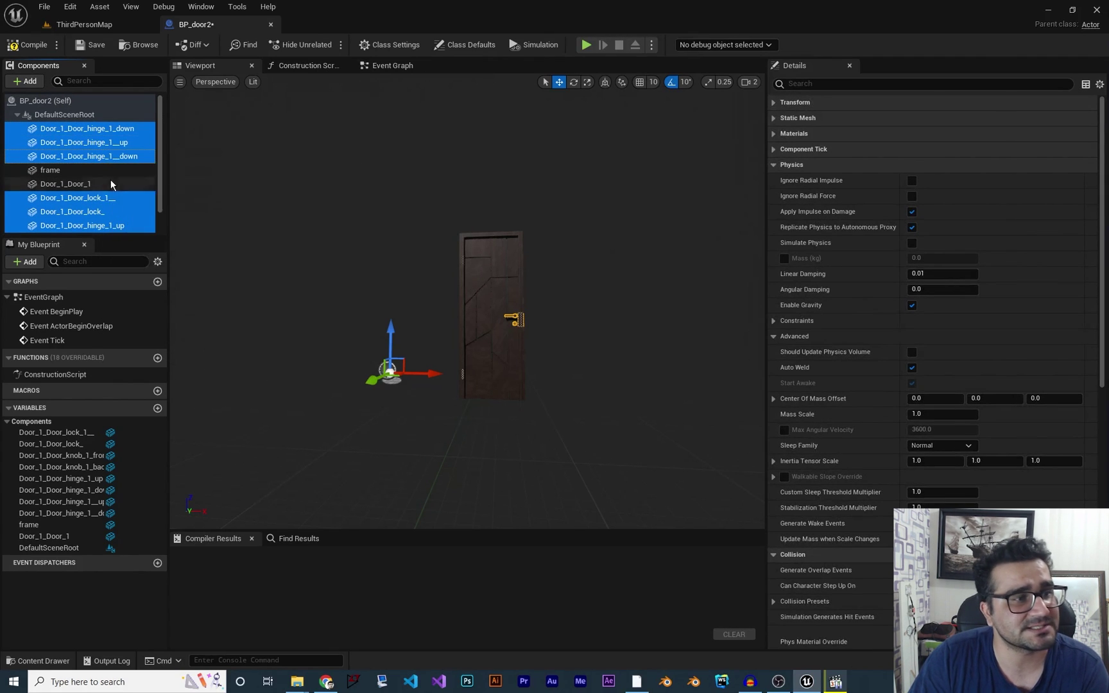
pyautogui.moveTo(78, 128); pyautogui.dragTo(75, 186)
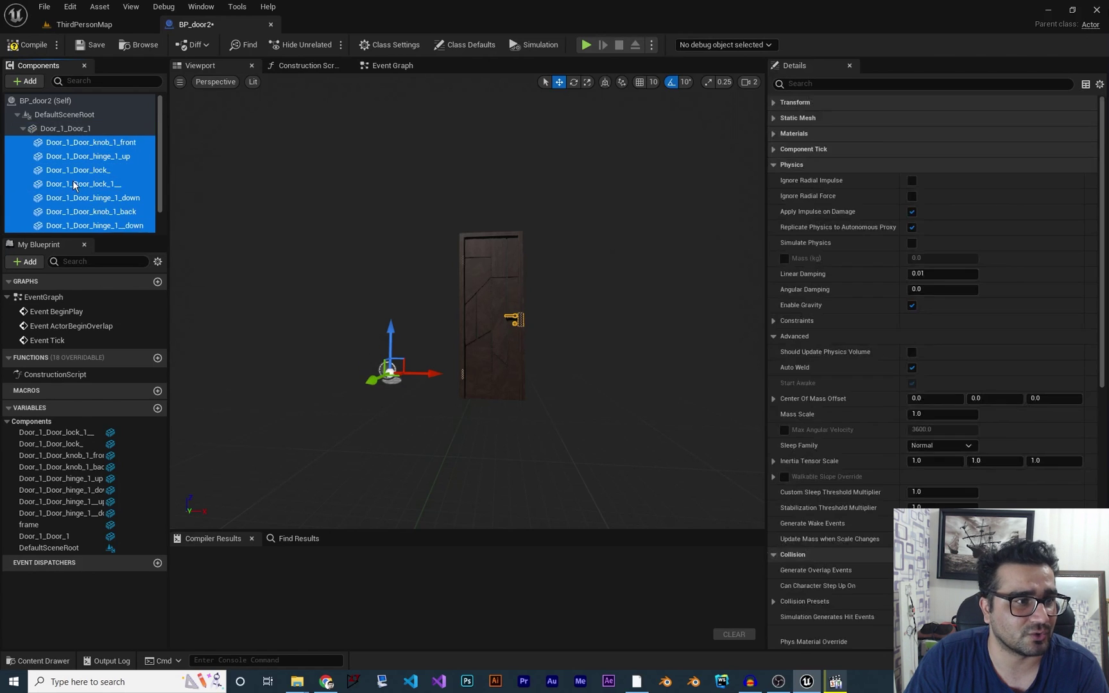
# Rename the Door_1_Door_1 component to door, check its child parts and collapse them
pyautogui.doubleClick(61, 130)
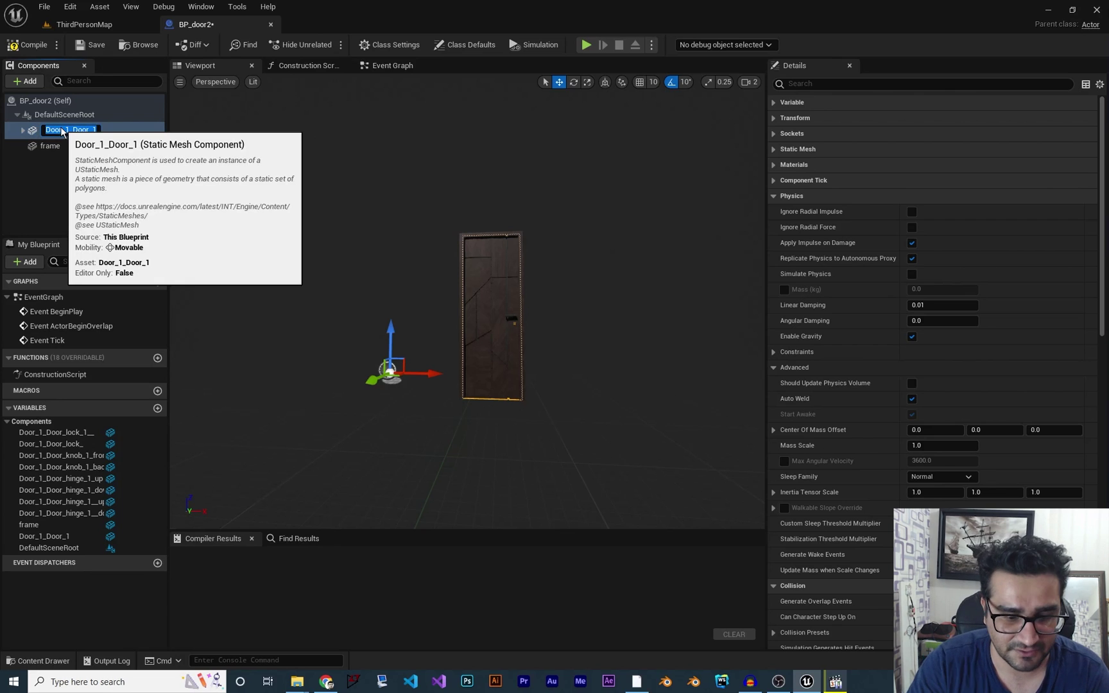
pyautogui.write('door')
pyautogui.press('Return')
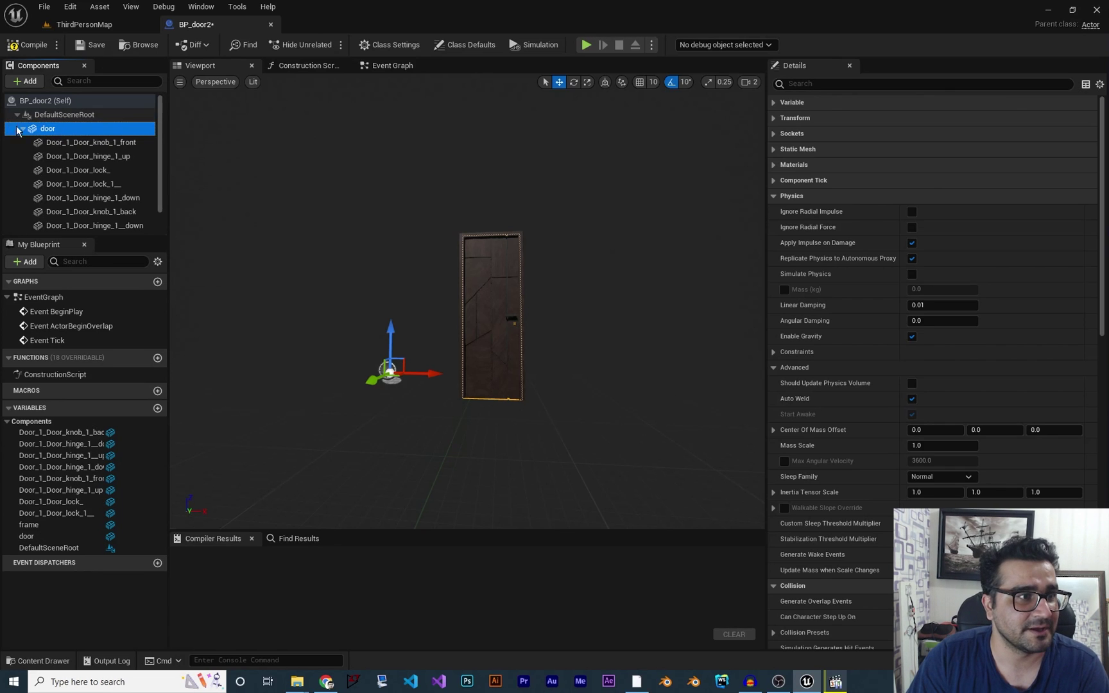
pyautogui.click(96, 144)
pyautogui.click(102, 172)
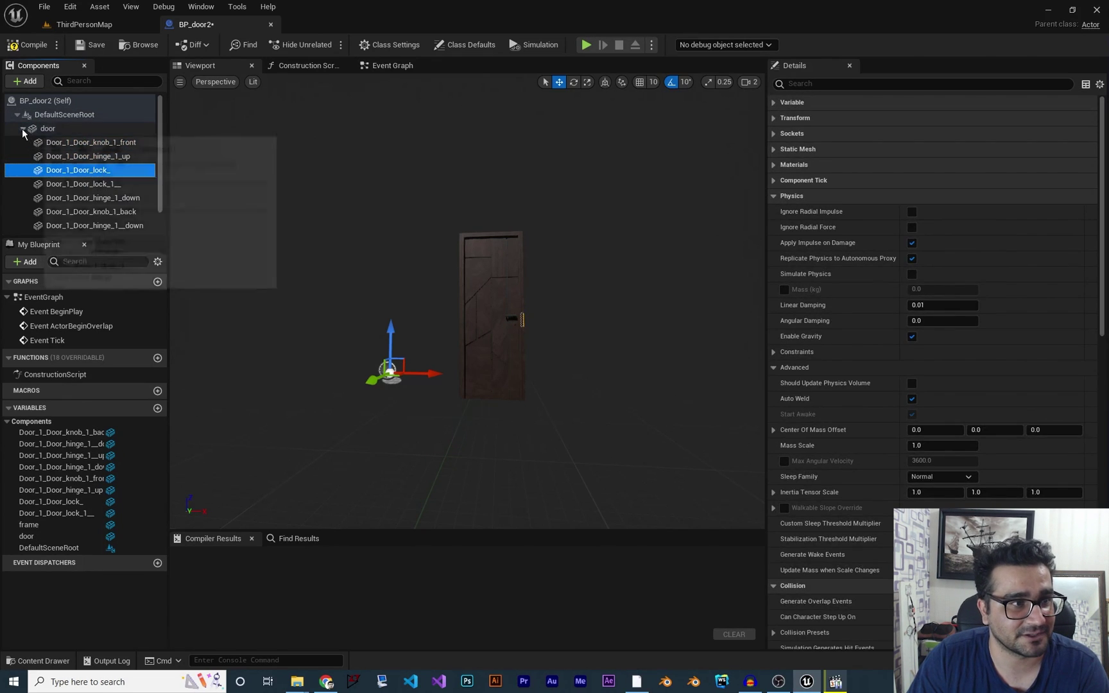
pyautogui.click(23, 128)
pyautogui.click(56, 144)
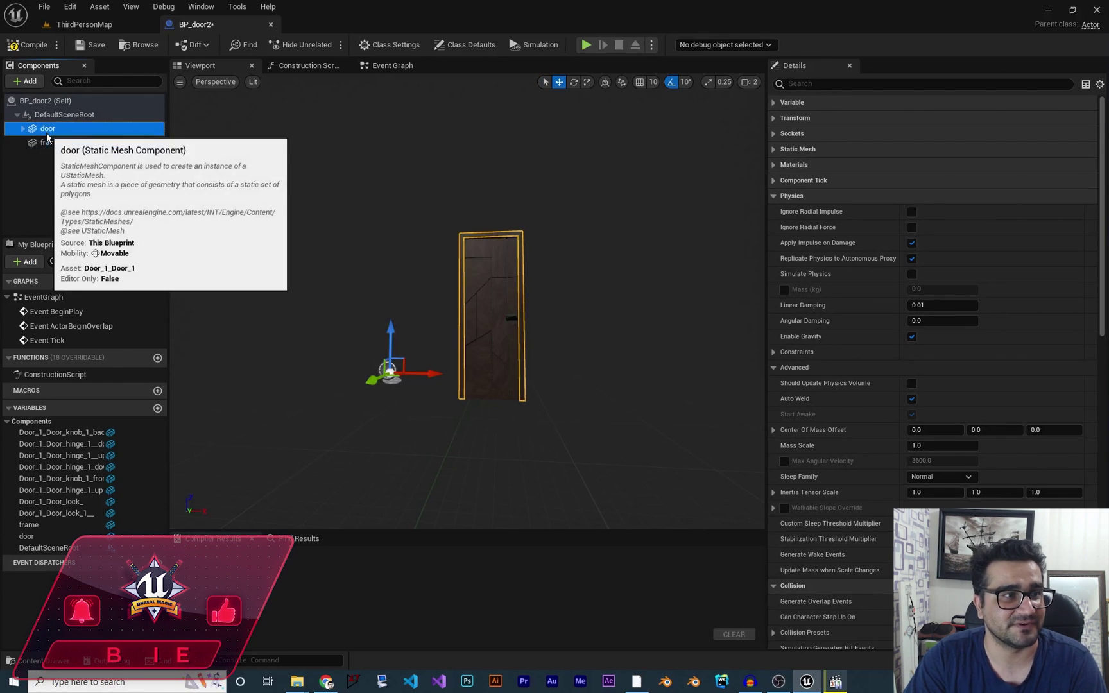
# Enable Simulate Physics on the door component and compare the setting with the frame component
pyautogui.click(50, 130)
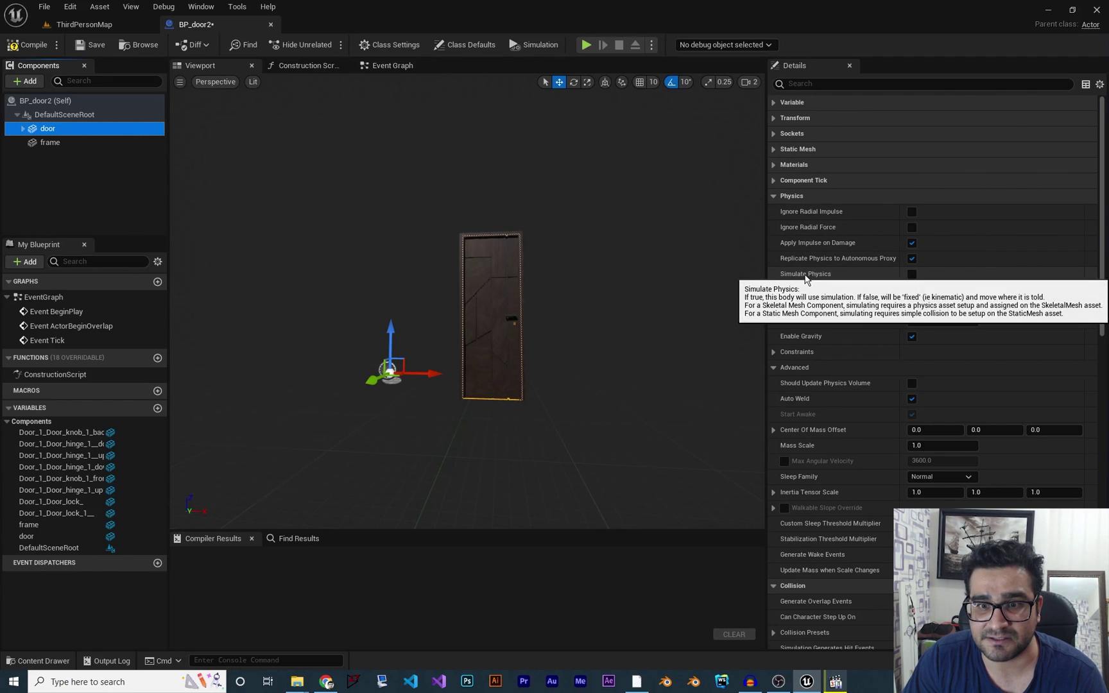
pyautogui.click(911, 275)
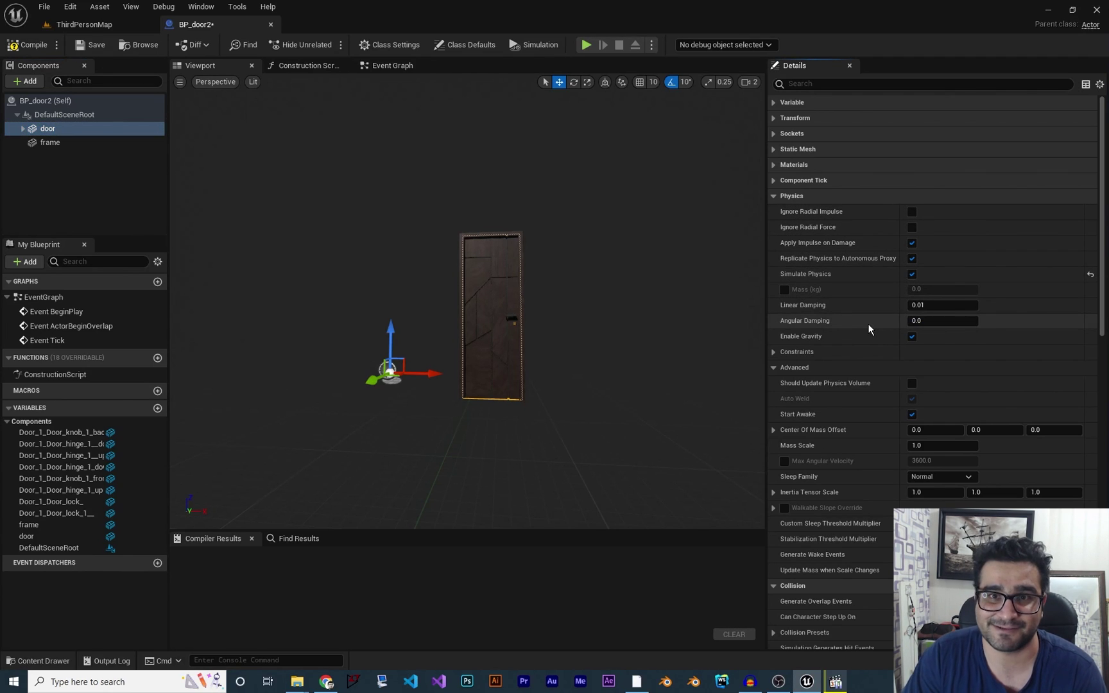
pyautogui.click(55, 145)
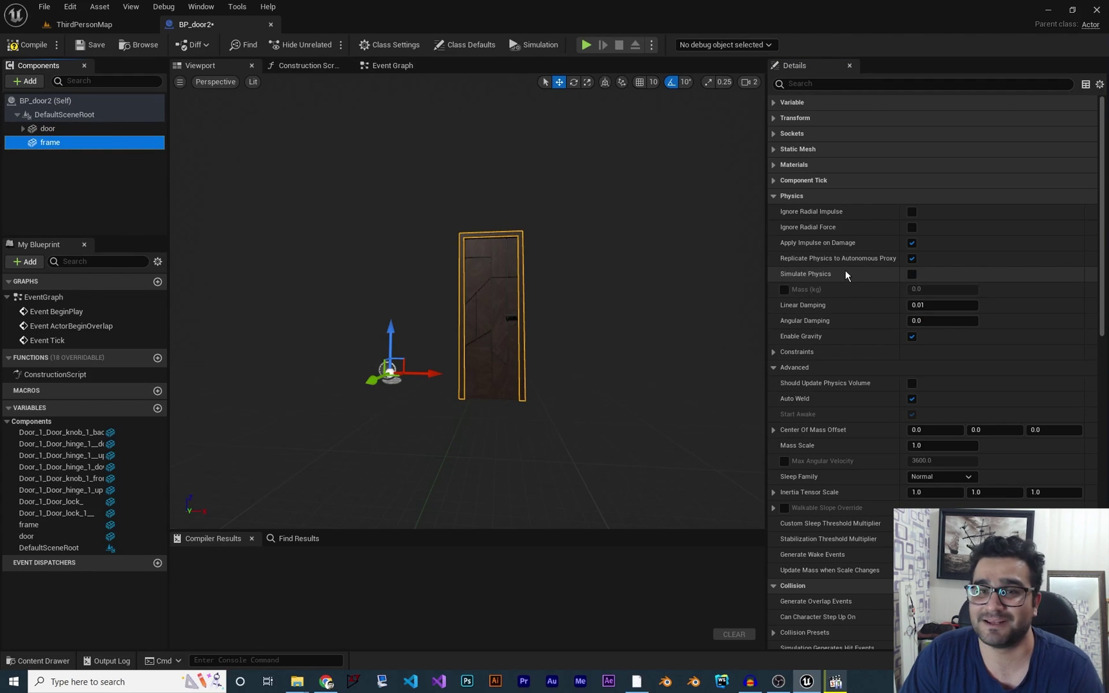
pyautogui.click(47, 129)
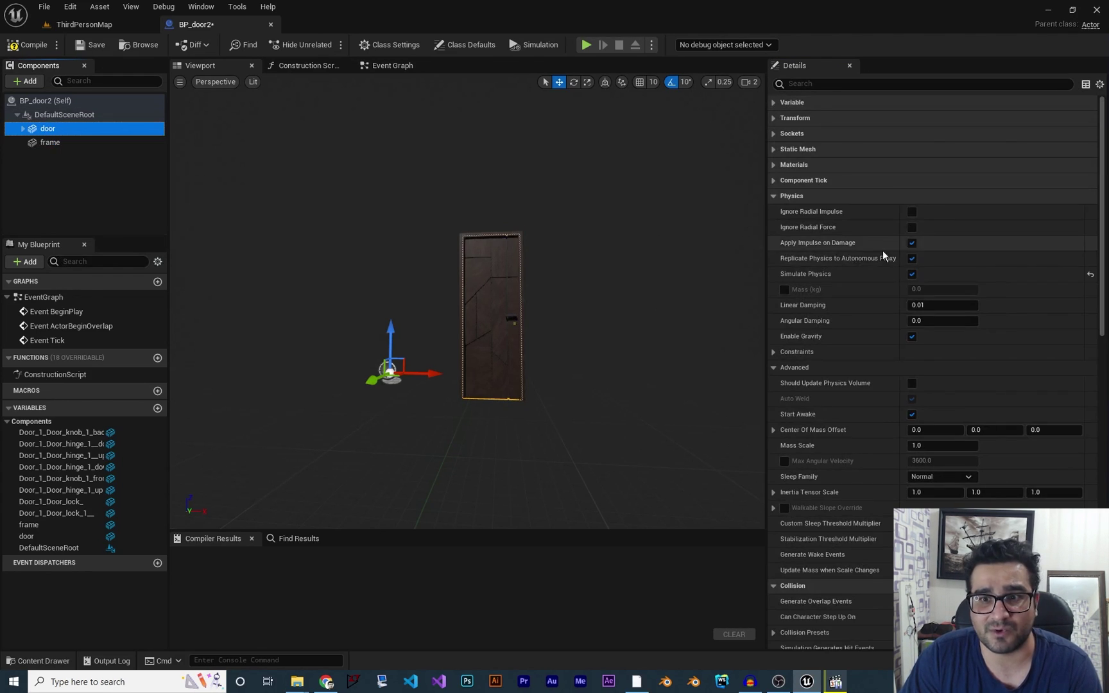
# Open the frame component's static mesh, Door_1_Door_frame_1, in the mesh editor
pyautogui.click(51, 142)
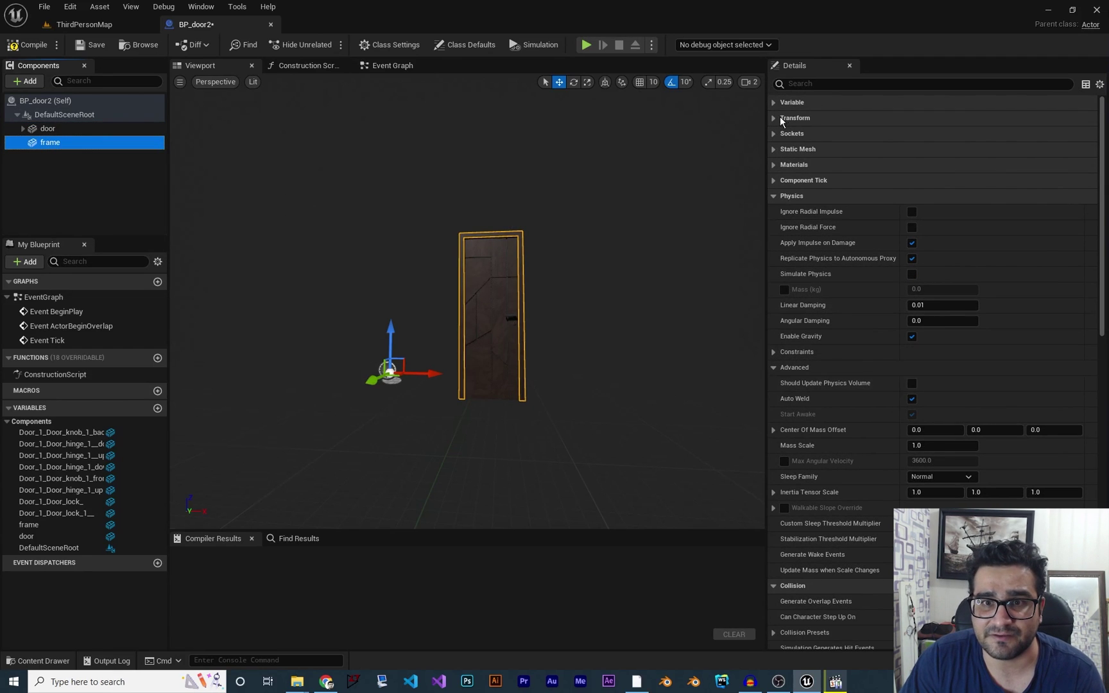
pyautogui.click(773, 150)
pyautogui.click(964, 180)
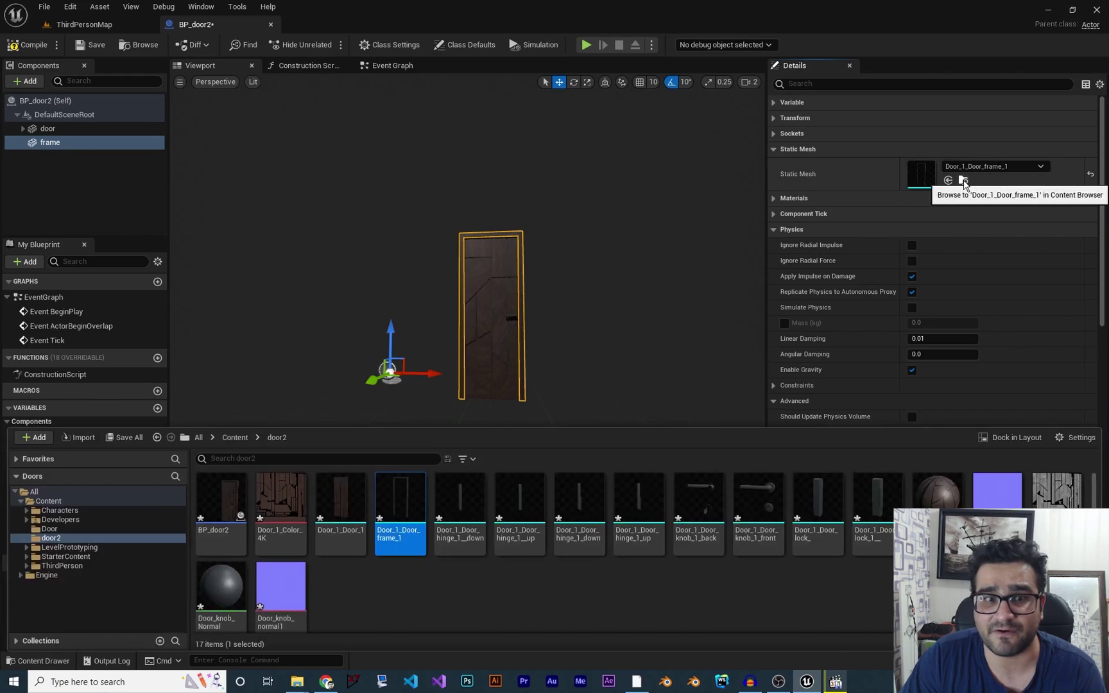
pyautogui.doubleClick(404, 496)
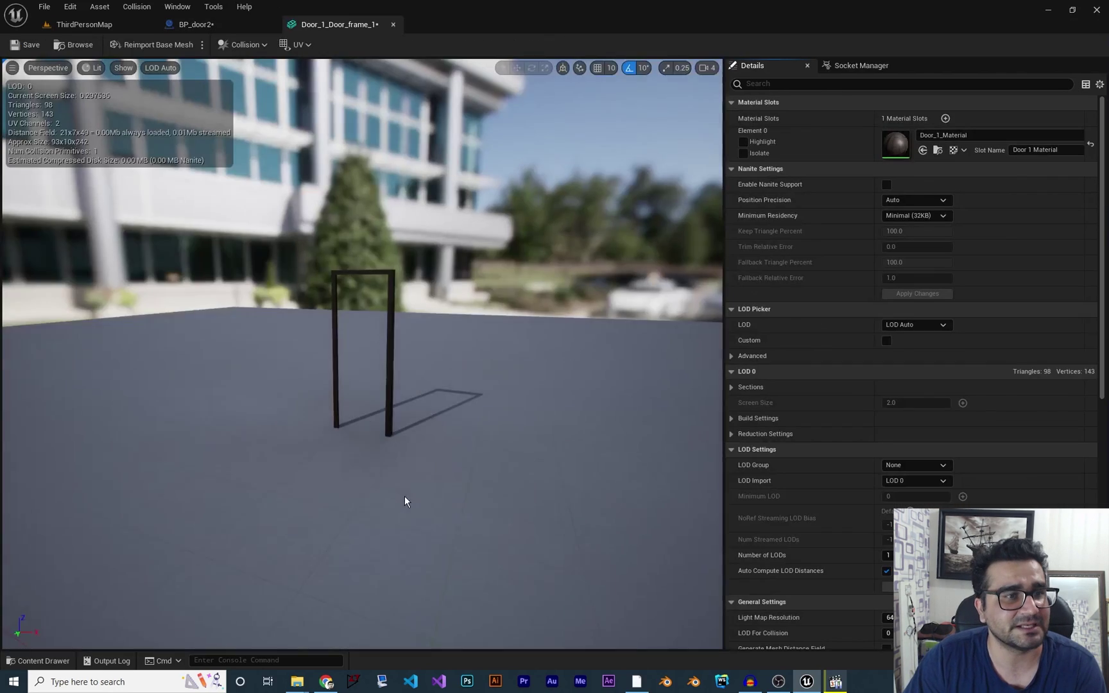
pyautogui.moveTo(396, 316); pyautogui.dragTo(422, 315, button='right')
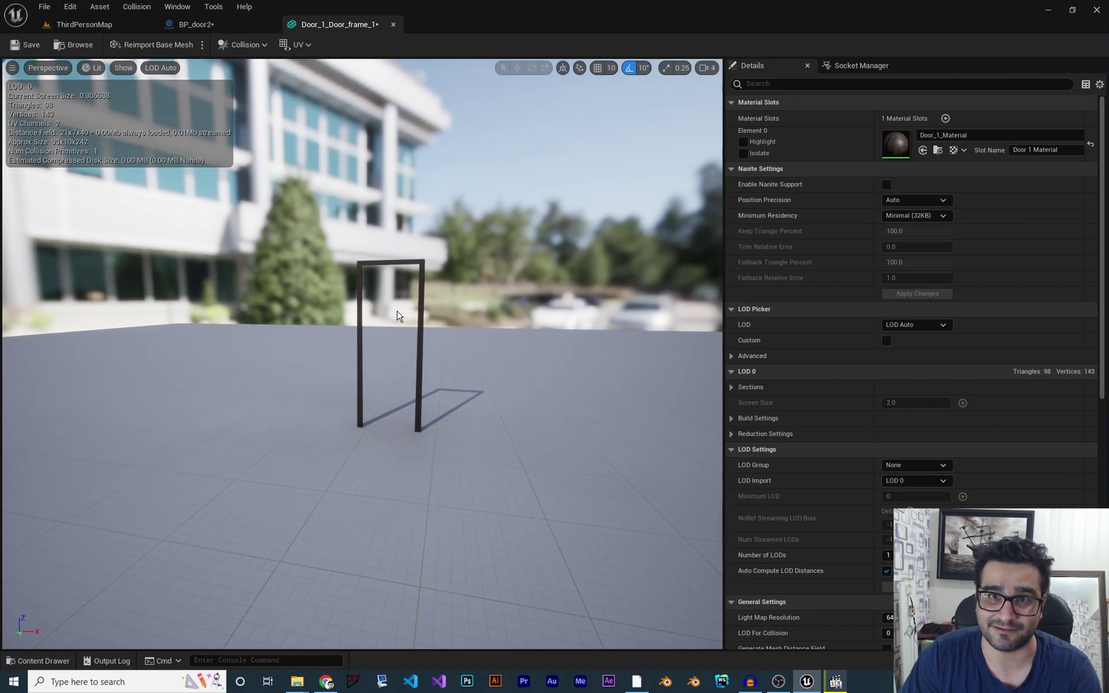
# Display the simple and complex collision of the Door_1_Door_frame_1 mesh
pyautogui.click(123, 69)
pyautogui.click(140, 209)
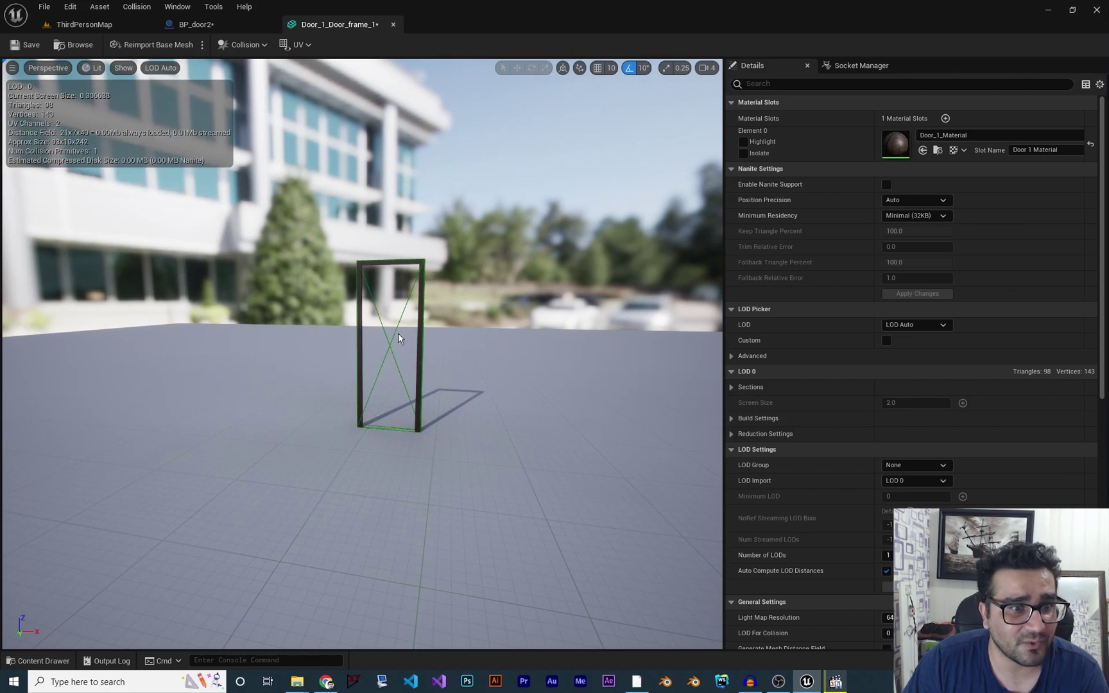
pyautogui.scroll(4, 398, 338)
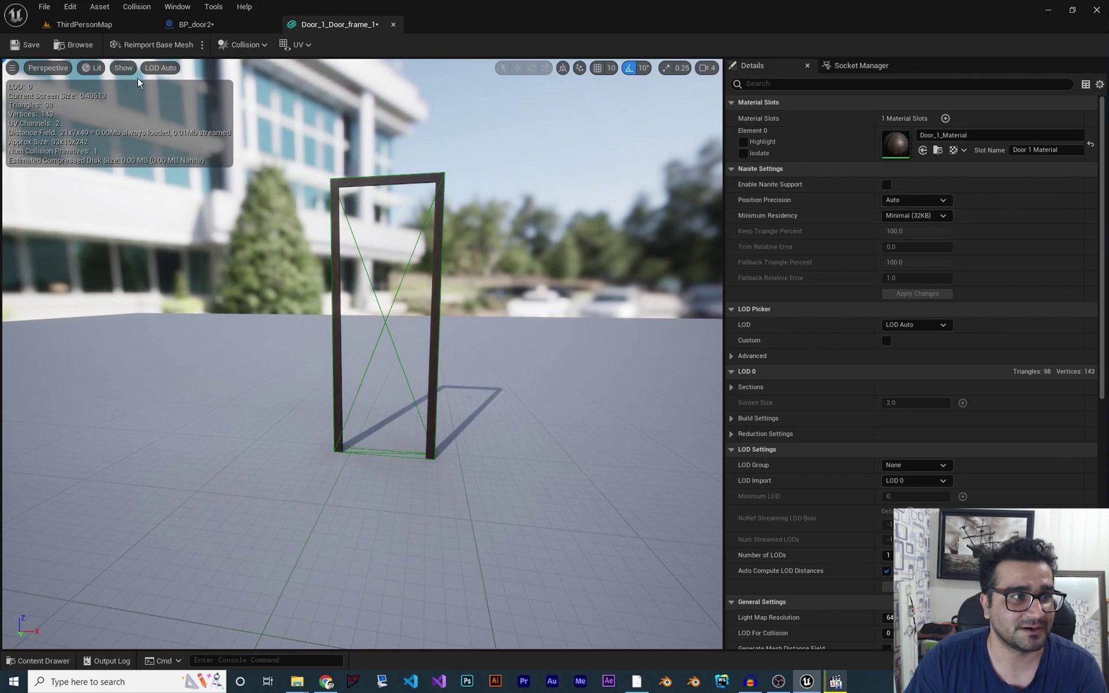
pyautogui.click(123, 68)
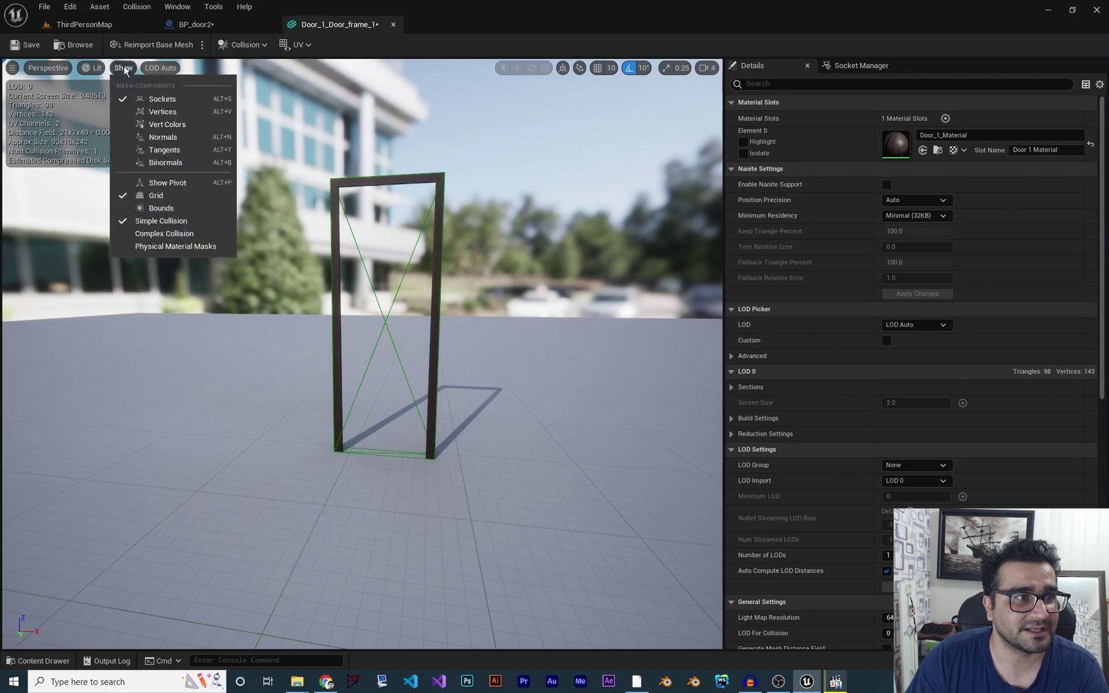
pyautogui.click(165, 234)
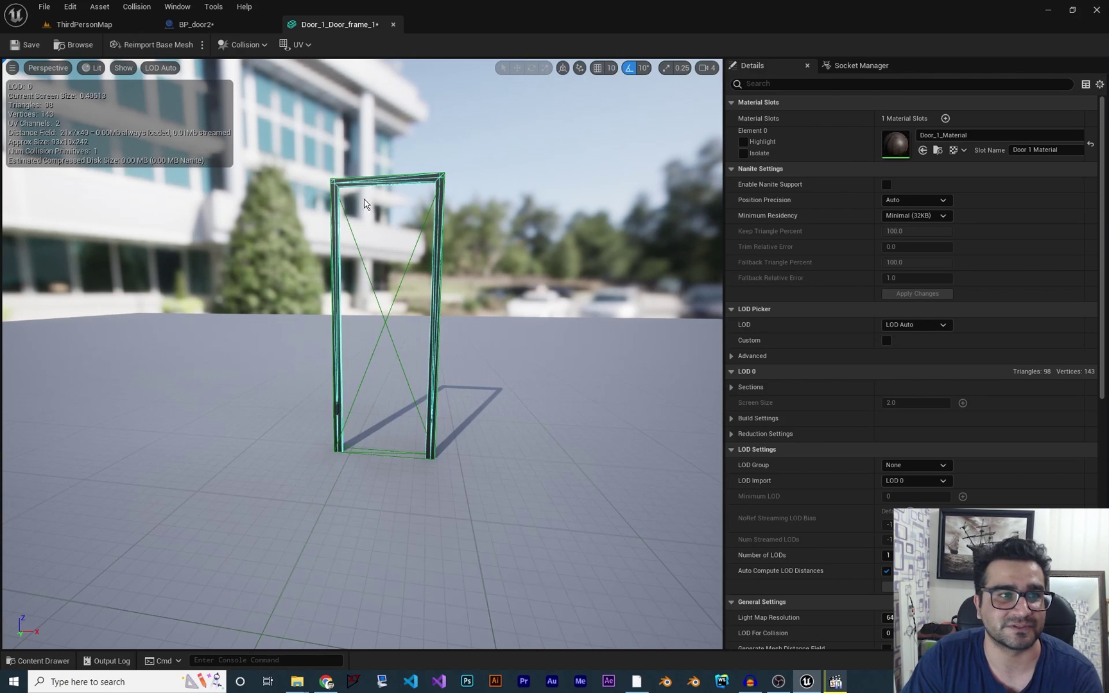
# Remove the simple collision from the Door_1_Door_frame_1 mesh, then save and close the asset
pyautogui.click(256, 46)
pyautogui.click(260, 172)
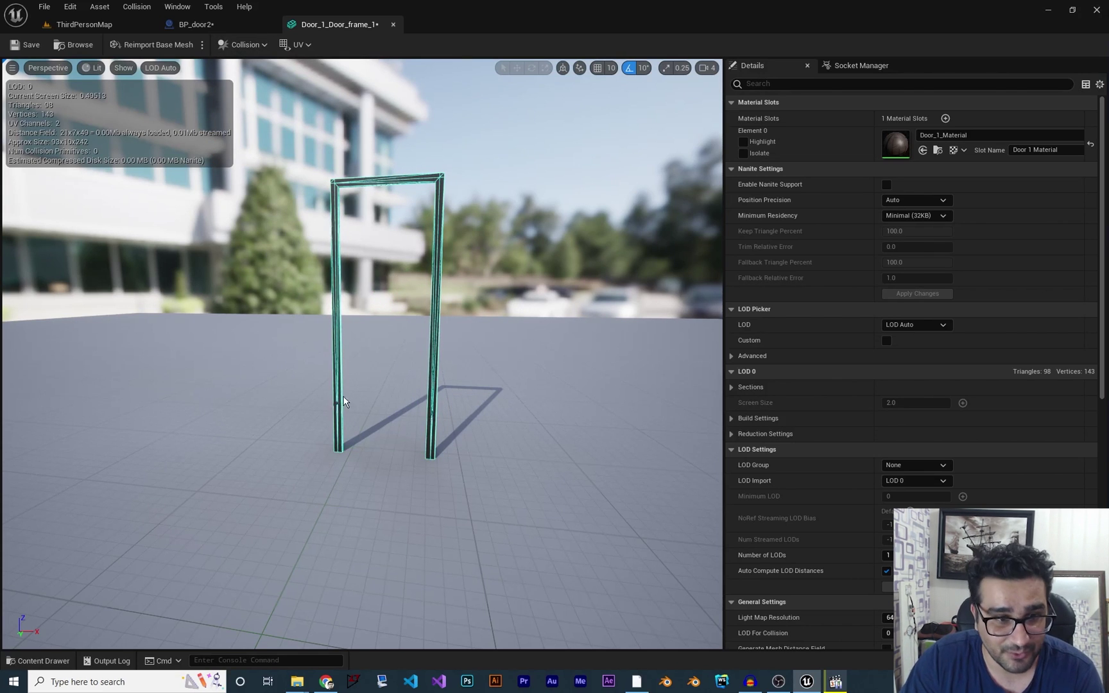
pyautogui.click(25, 45)
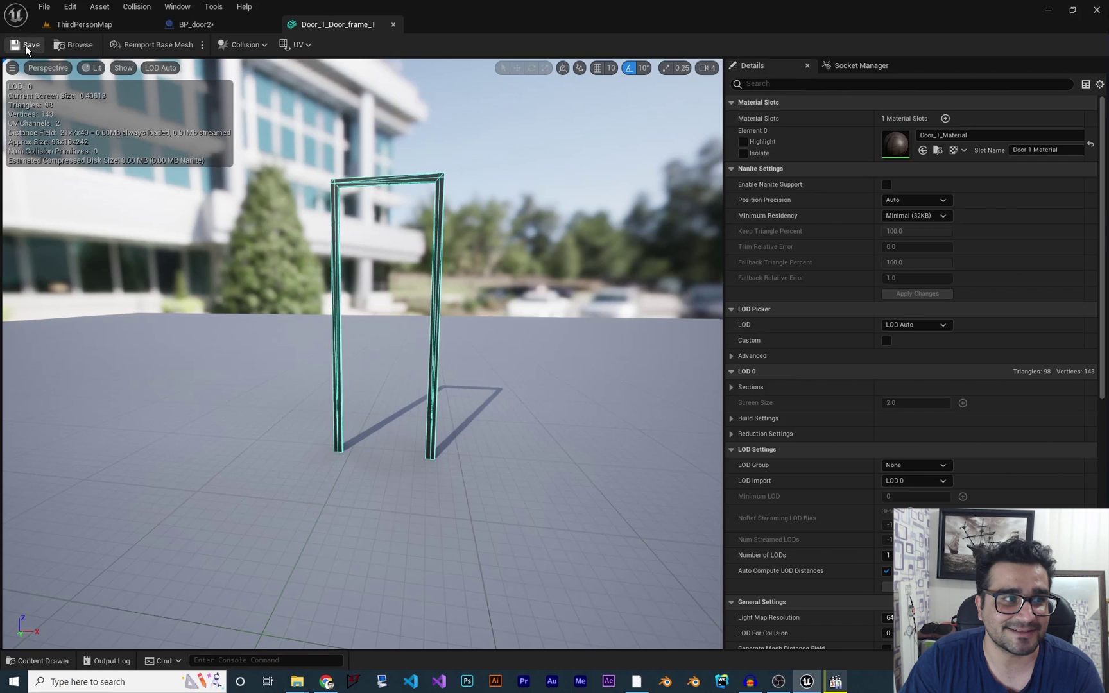
pyautogui.click(393, 24)
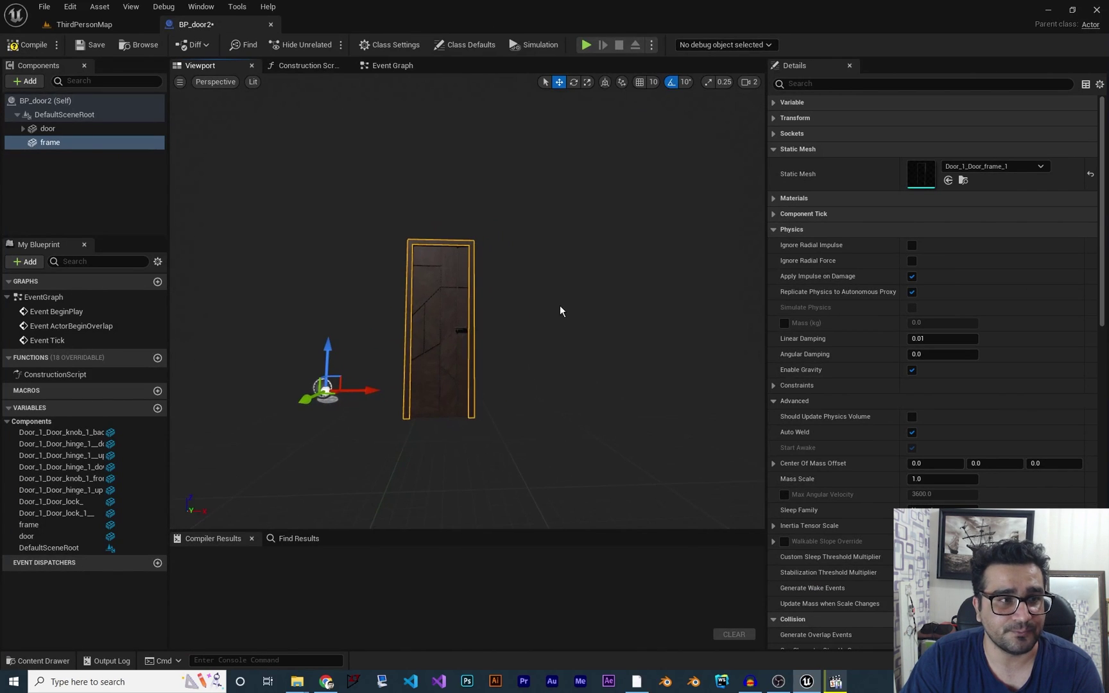
# Compile BP_door2 and place an instance of it on the floor of ThirdPersonMap at about X 1097, Y 1964
pyautogui.click(32, 49)
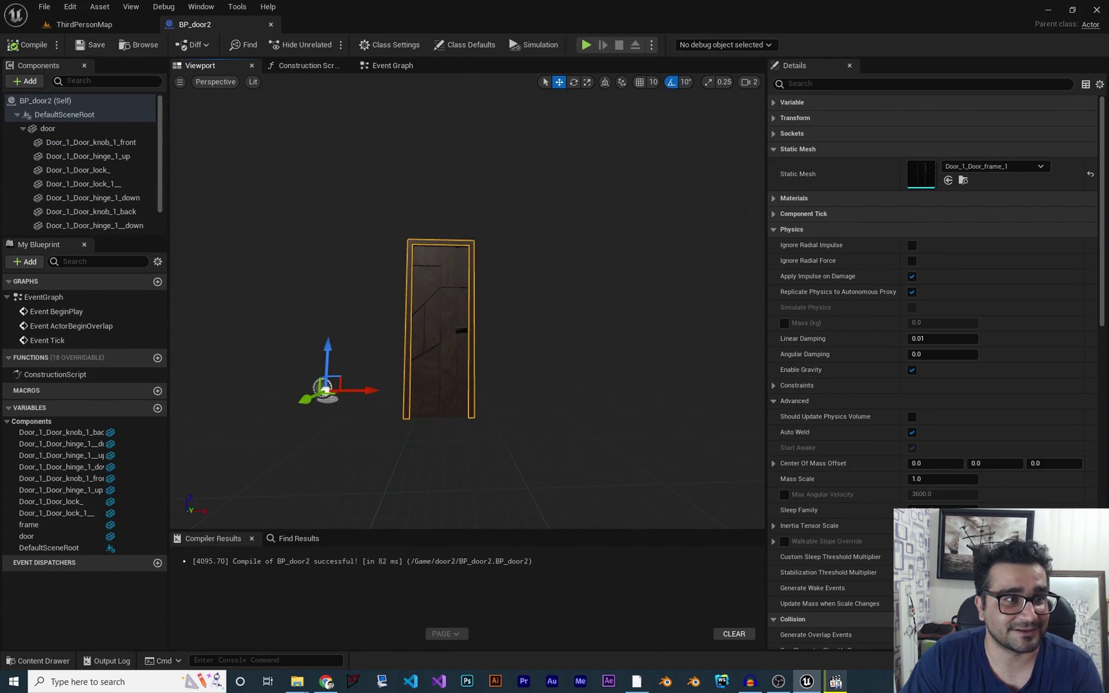
pyautogui.click(53, 145)
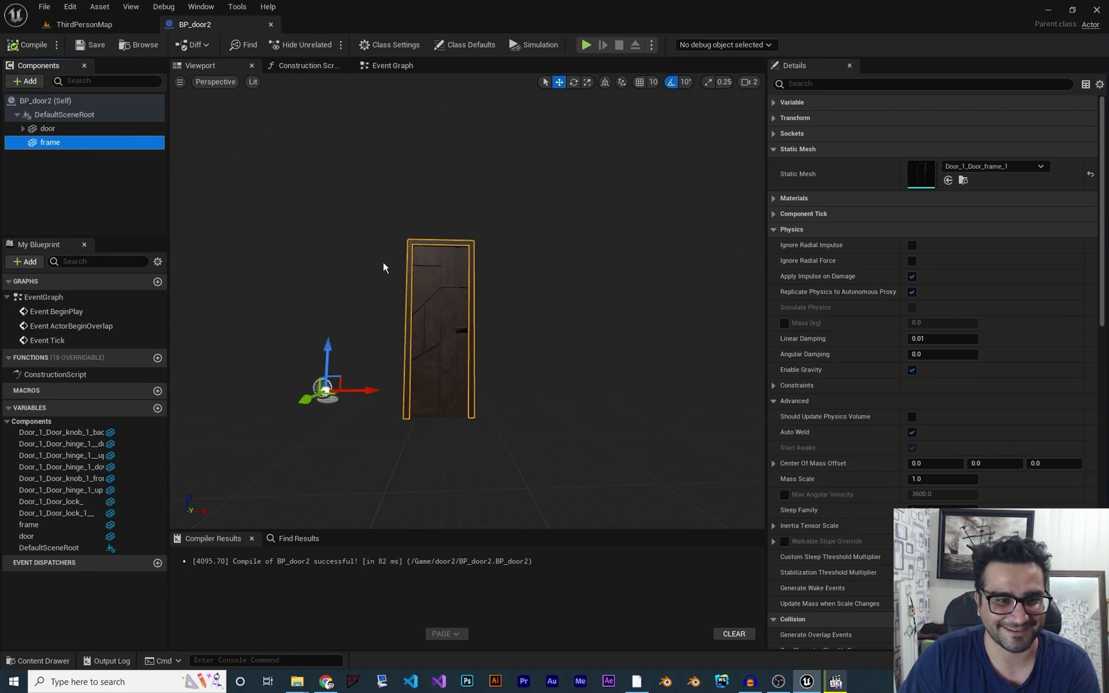
pyautogui.moveTo(519, 240); pyautogui.dragTo(521, 262, button='right')
pyautogui.click(82, 25)
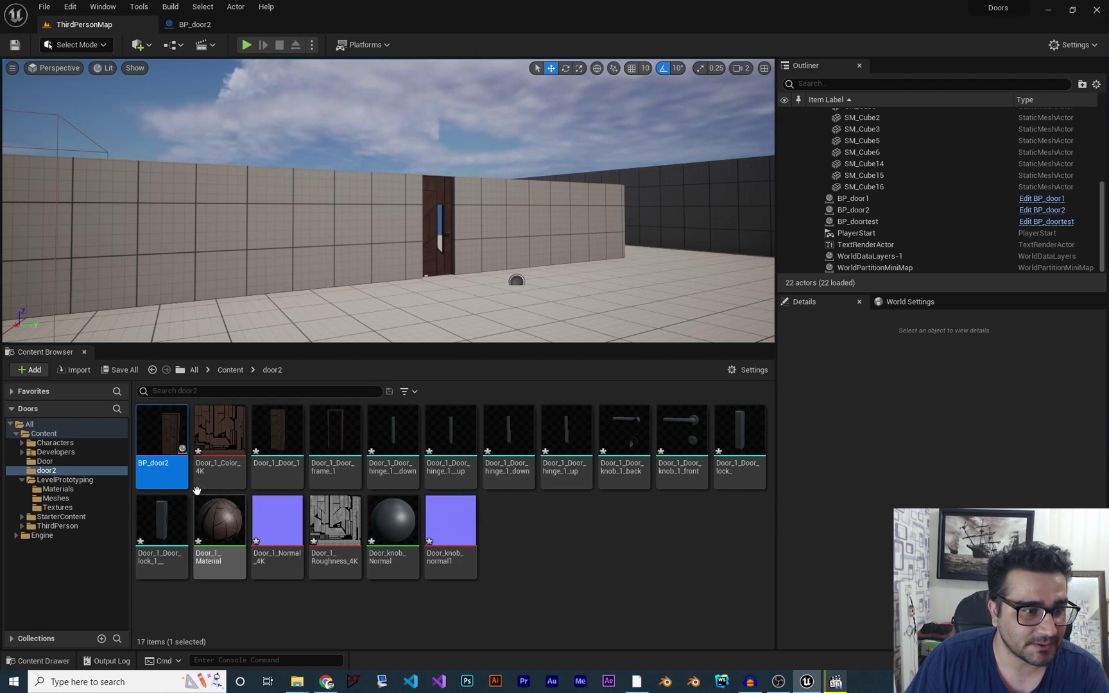
pyautogui.moveTo(162, 436); pyautogui.dragTo(639, 321)
# Play the level and walk the character to the new door to test its physics
pyautogui.click(247, 45)
pyautogui.click(431, 209)
pyautogui.press('w')
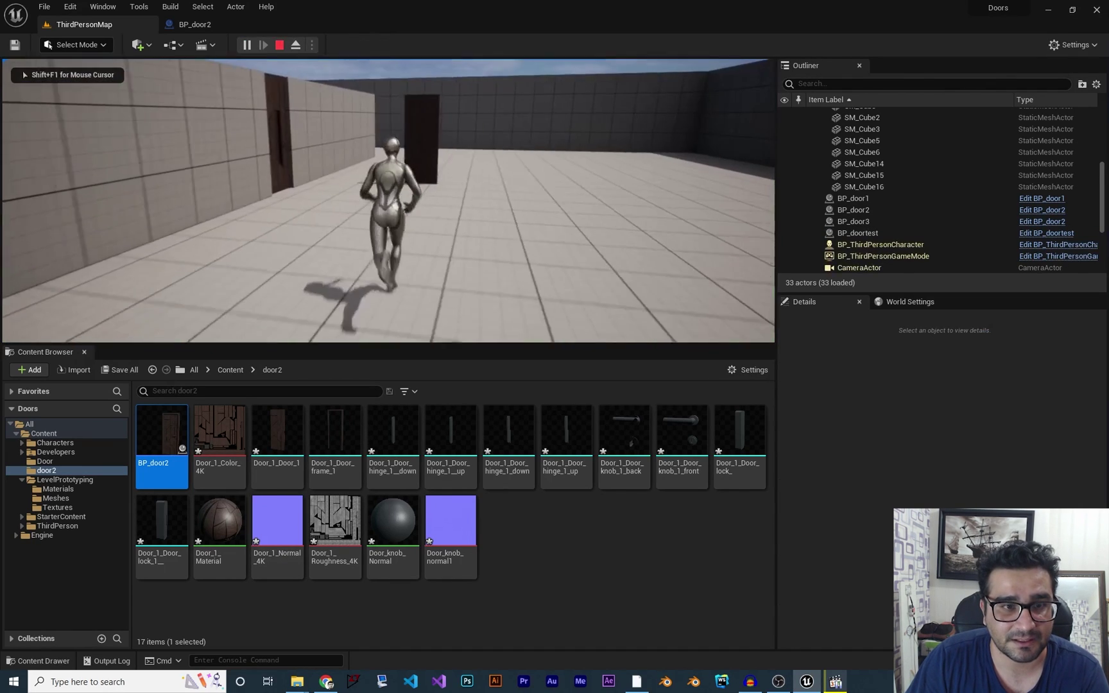
pyautogui.press('d')
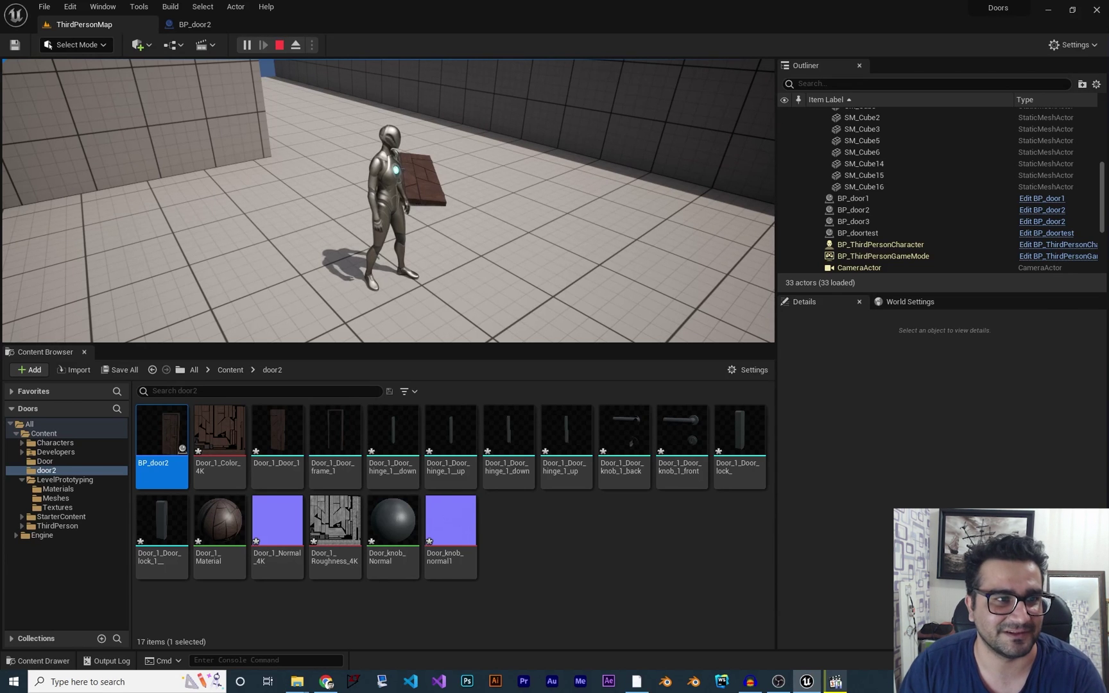
pyautogui.press('Escape')
# Set the level viewport's camera speed to 4, look over the placed door and return to the BP_door2 Blueprint
pyautogui.moveTo(364, 187); pyautogui.dragTo(266, 152, button='right')
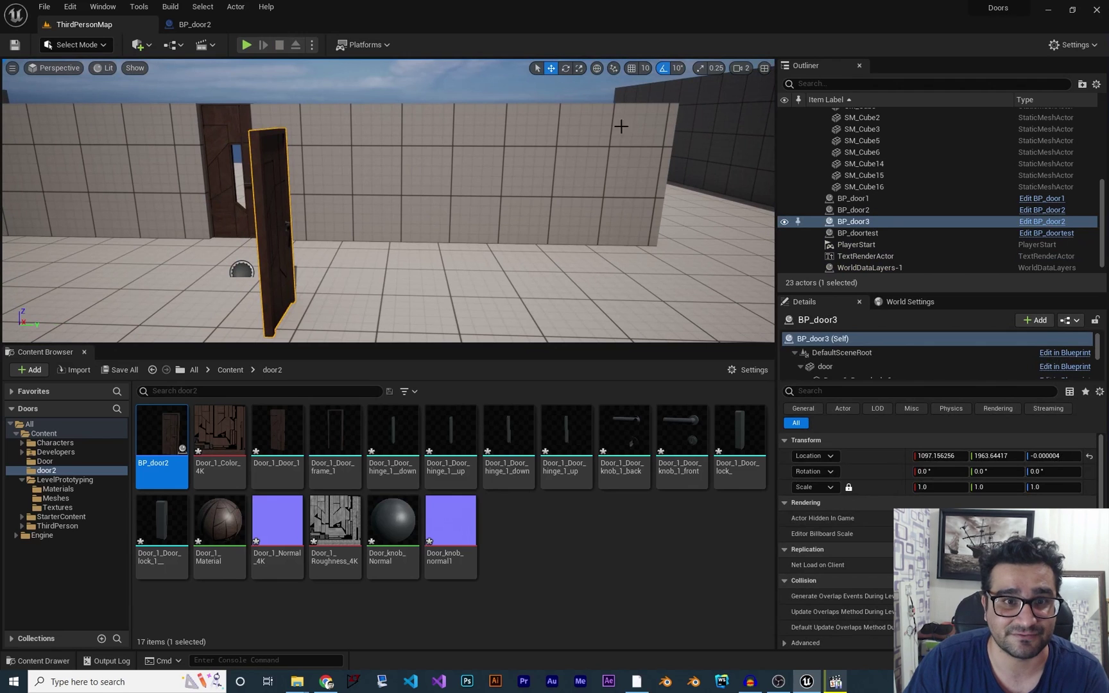
pyautogui.click(402, 90)
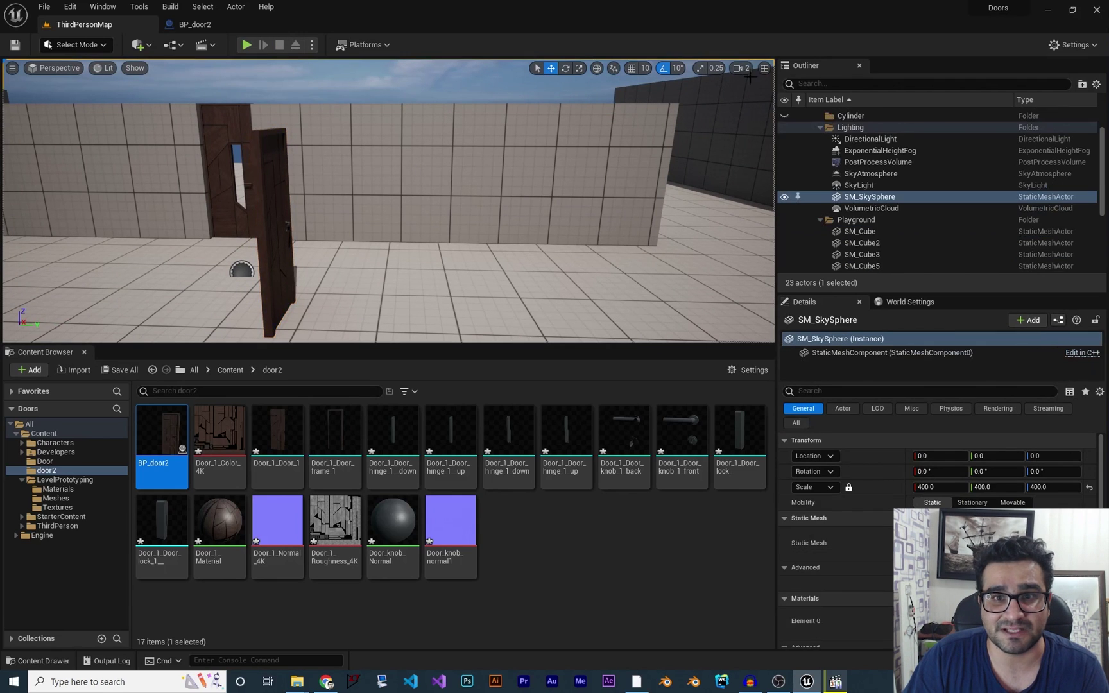
pyautogui.click(741, 68)
pyautogui.click(777, 95)
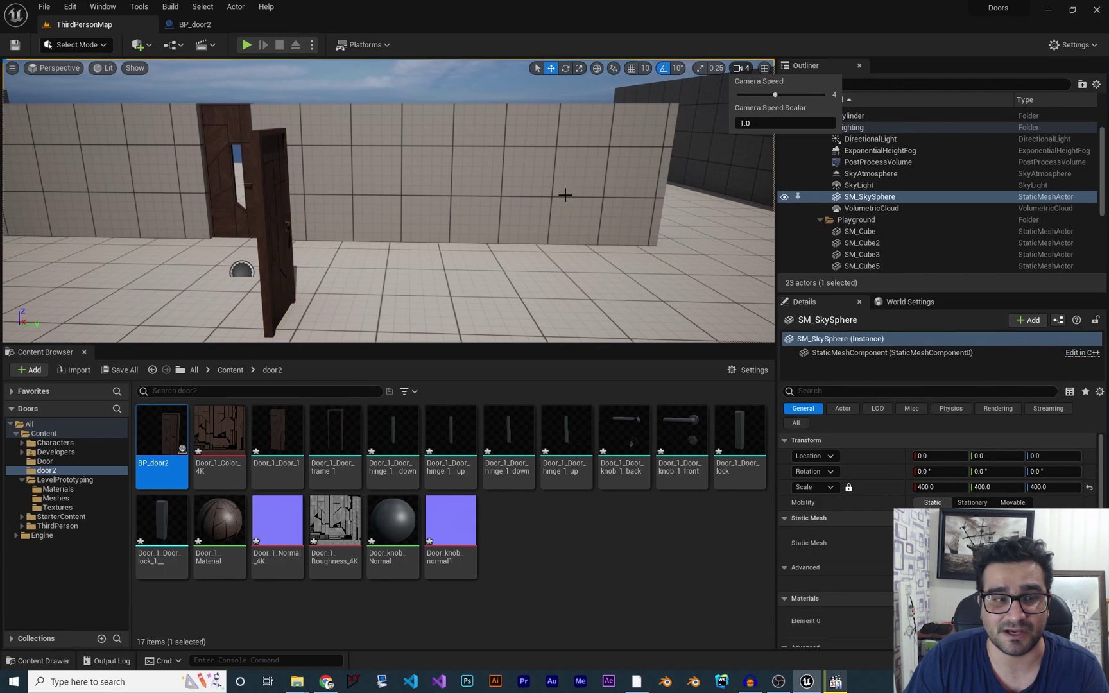
pyautogui.press('a')
pyautogui.moveTo(530, 199); pyautogui.dragTo(289, 190, button='right')
pyautogui.press('w')
pyautogui.press('d')
pyautogui.press('w')
pyautogui.click(168, 27)
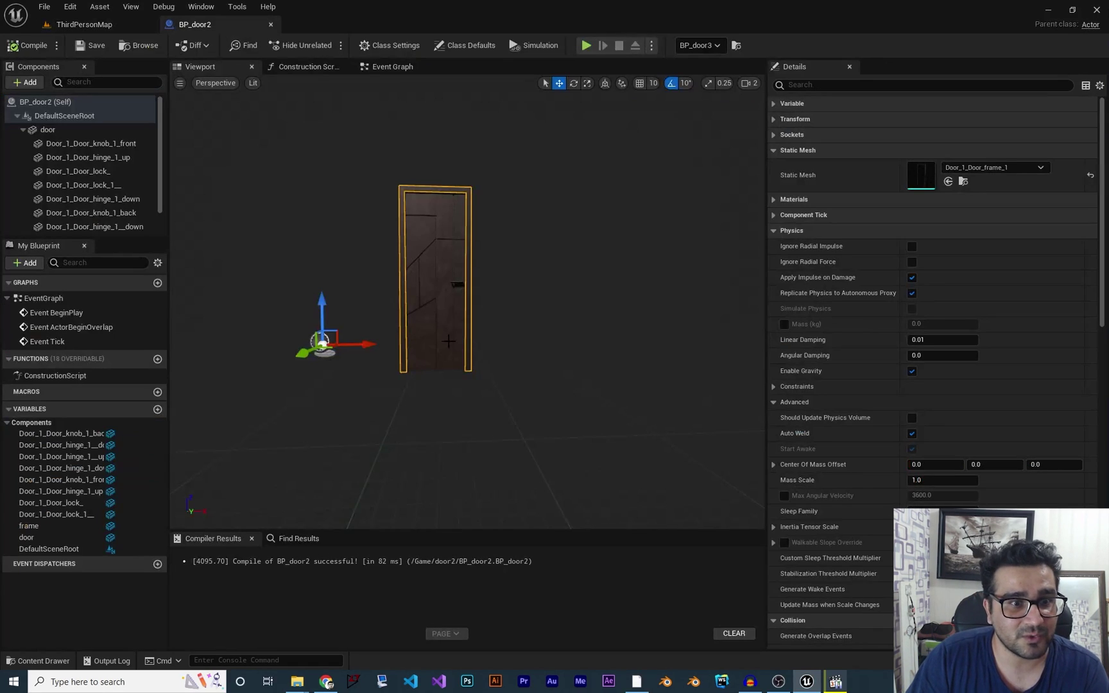
# Add a Physics Constraint component to the BP_door2 Blueprint
pyautogui.click(49, 103)
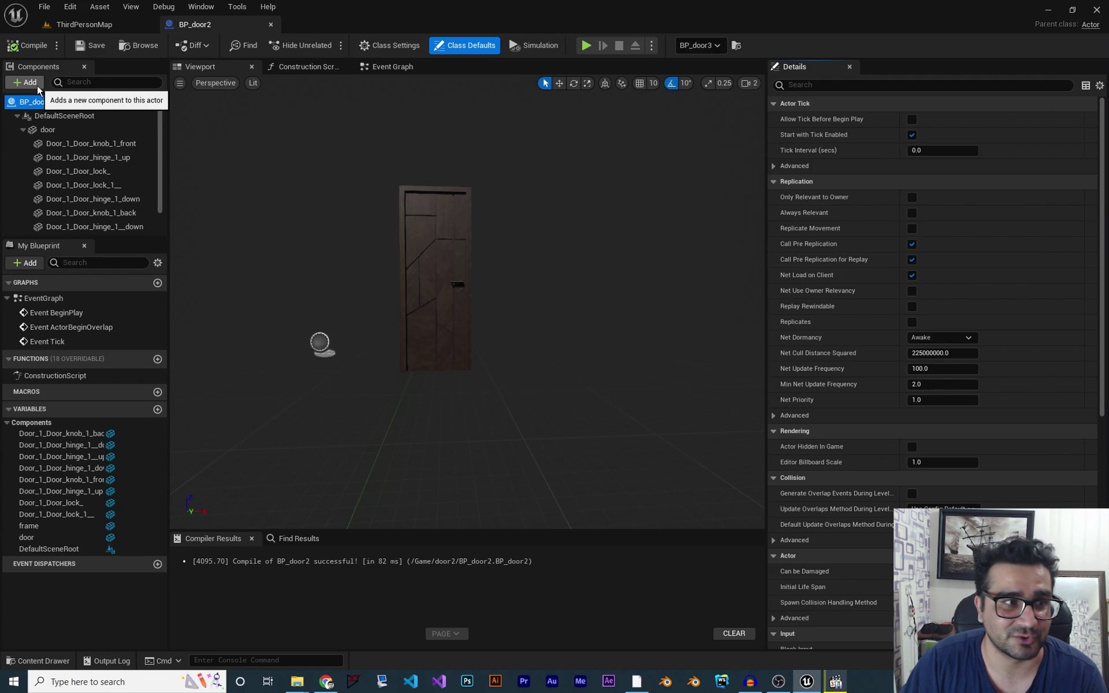
pyautogui.click(17, 83)
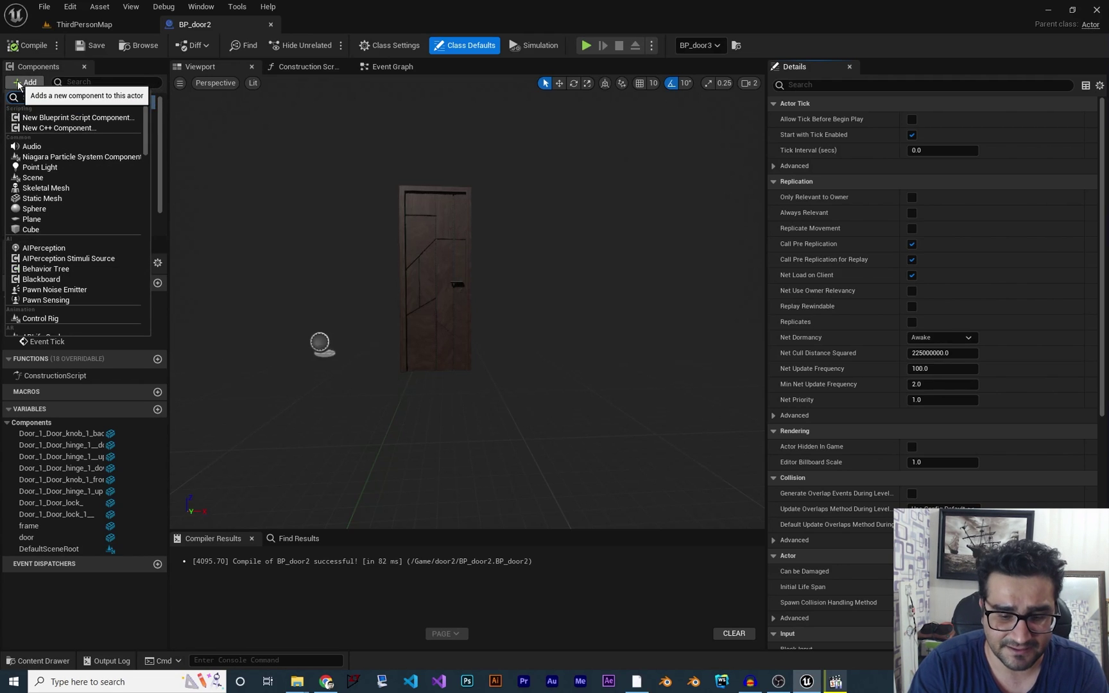
pyautogui.write('physic')
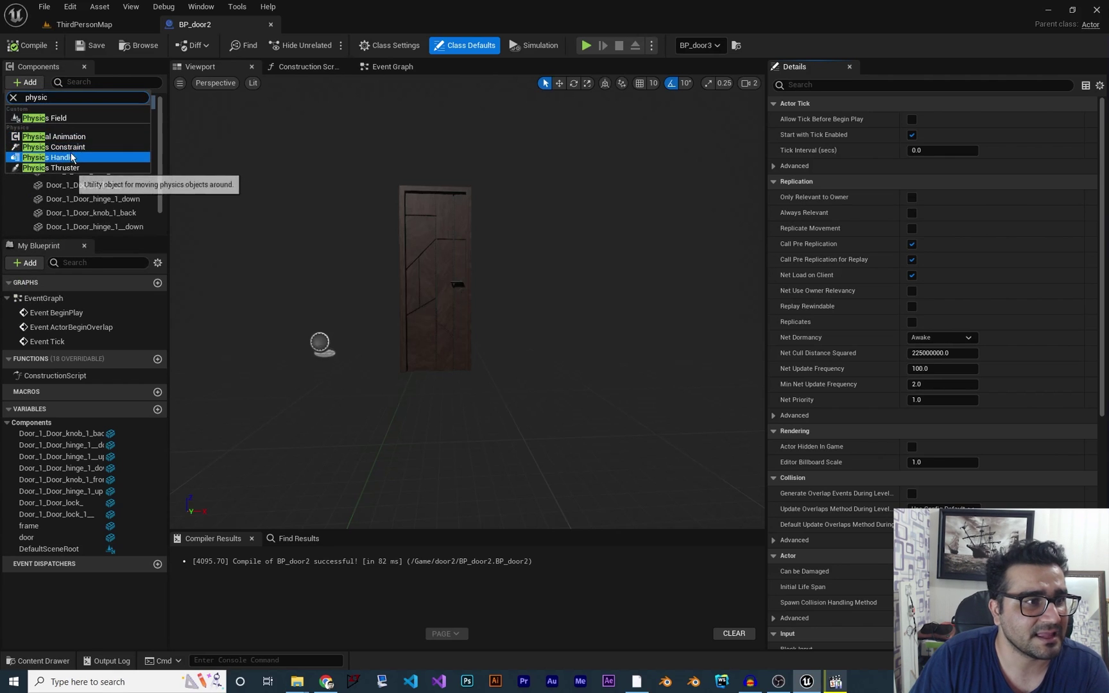
pyautogui.click(58, 152)
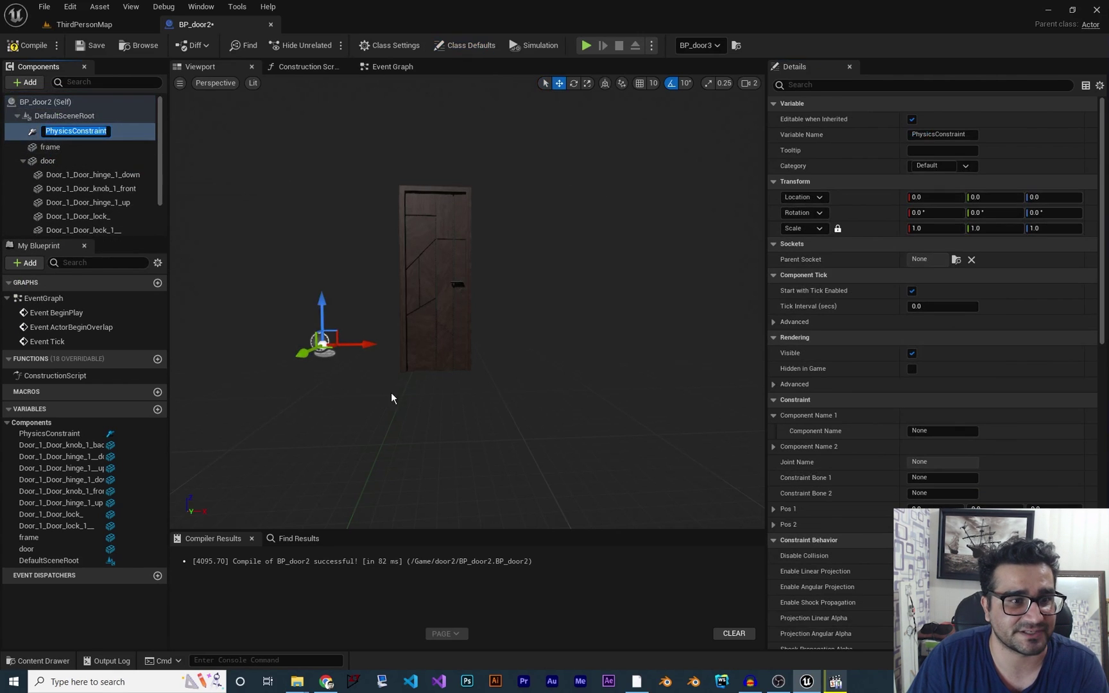
# Move the PhysicsConstraint to the hinge-side edge of the door, at about X 193.4, Y 208.6
pyautogui.moveTo(369, 372); pyautogui.dragTo(396, 332, button='right')
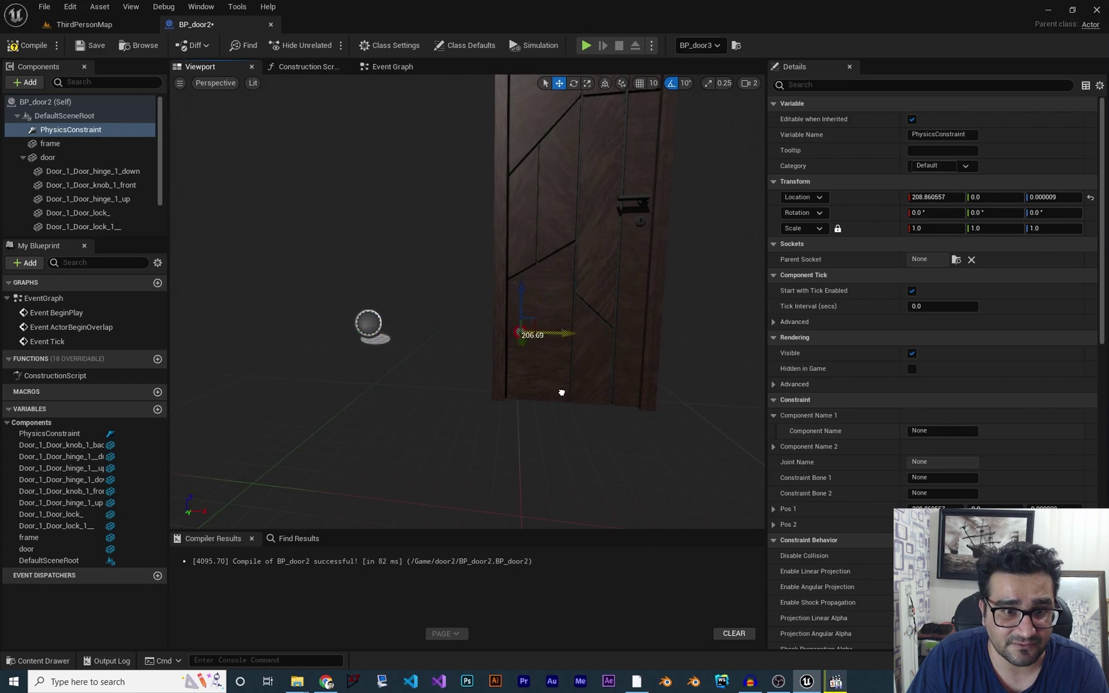
pyautogui.moveTo(561, 392); pyautogui.dragTo(548, 392)
pyautogui.moveTo(548, 391); pyautogui.dragTo(412, 386, button='right')
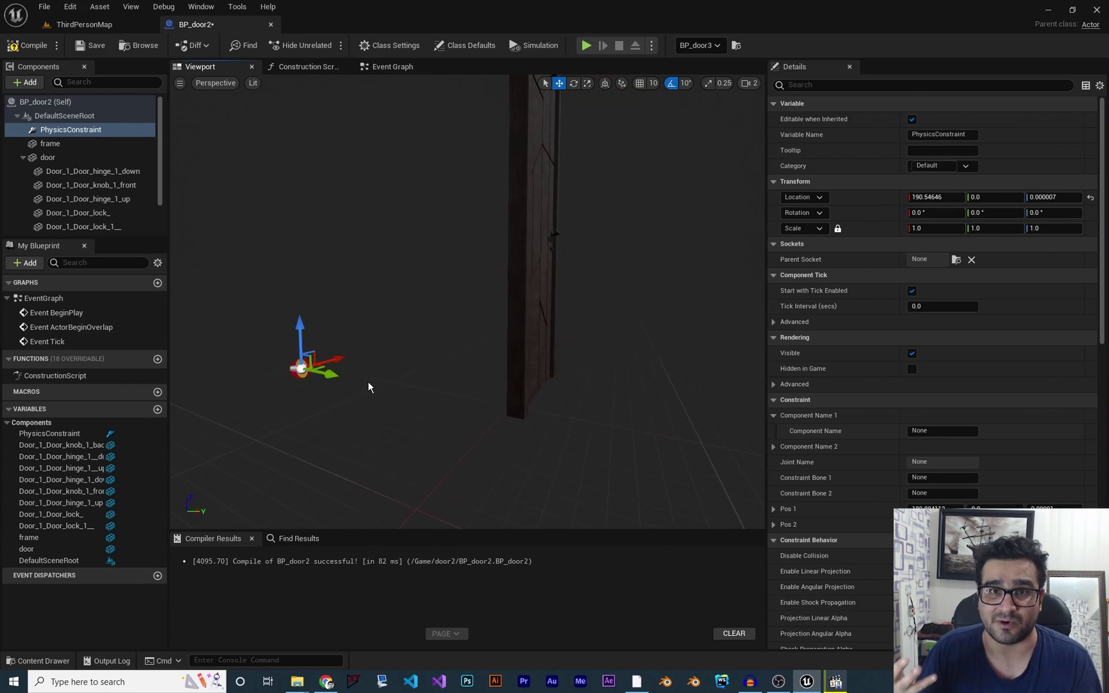
pyautogui.moveTo(481, 417); pyautogui.dragTo(506, 394, button='right')
pyautogui.moveTo(451, 429); pyautogui.dragTo(457, 432, button='right')
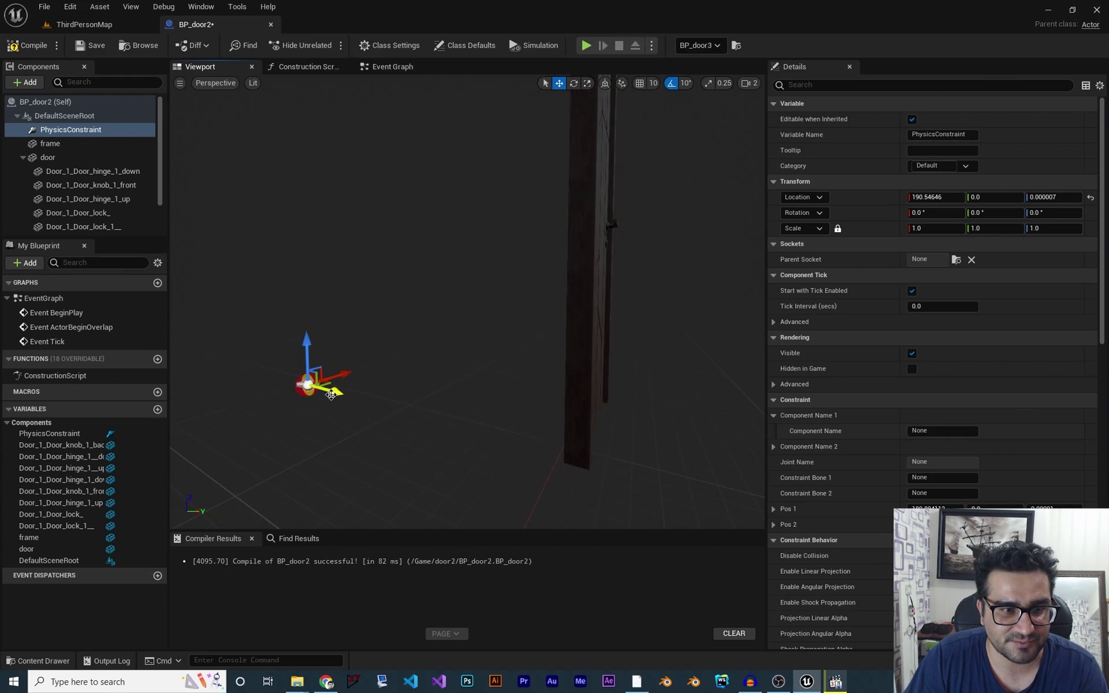
pyautogui.moveTo(344, 393); pyautogui.dragTo(654, 473)
pyautogui.moveTo(653, 473); pyautogui.dragTo(475, 473, button='right')
pyautogui.moveTo(616, 456); pyautogui.dragTo(672, 436, button='right')
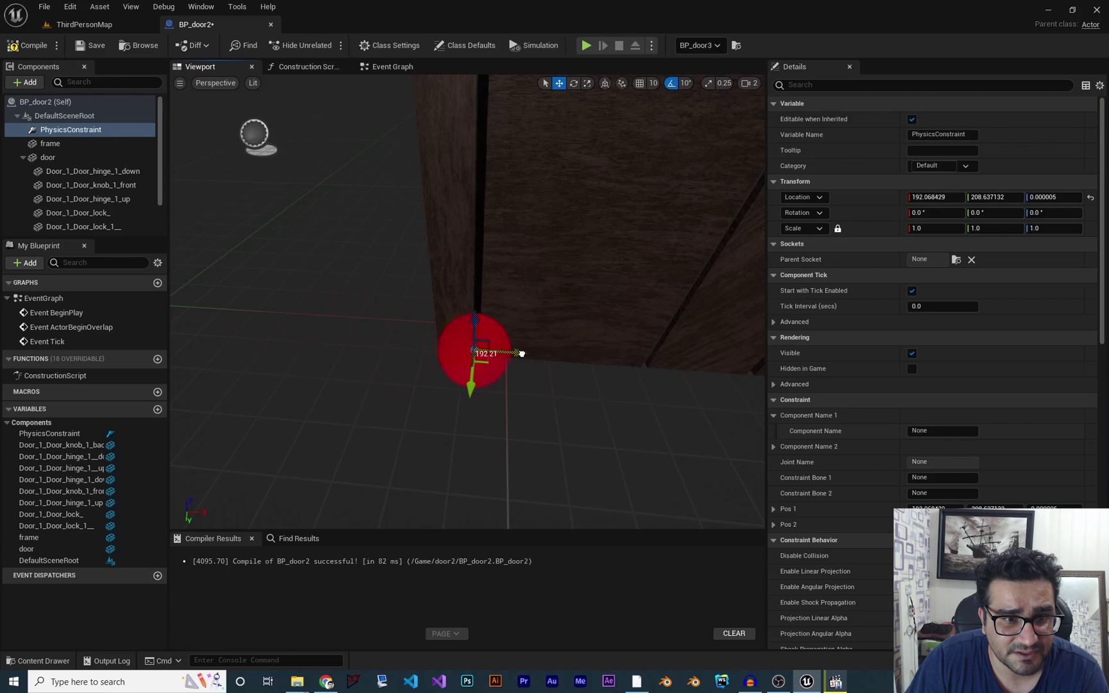
pyautogui.moveTo(476, 372)
pyautogui.mouseDown(button='right')
pyautogui.moveTo(449, 372)
pyautogui.moveTo(481, 353)
pyautogui.moveTo(488, 366)
pyautogui.mouseUp(button='right')
# Raise the PhysicsConstraint along the door's hinge edge to a height of about Z 41.8
pyautogui.moveTo(555, 378); pyautogui.dragTo(555, 359)
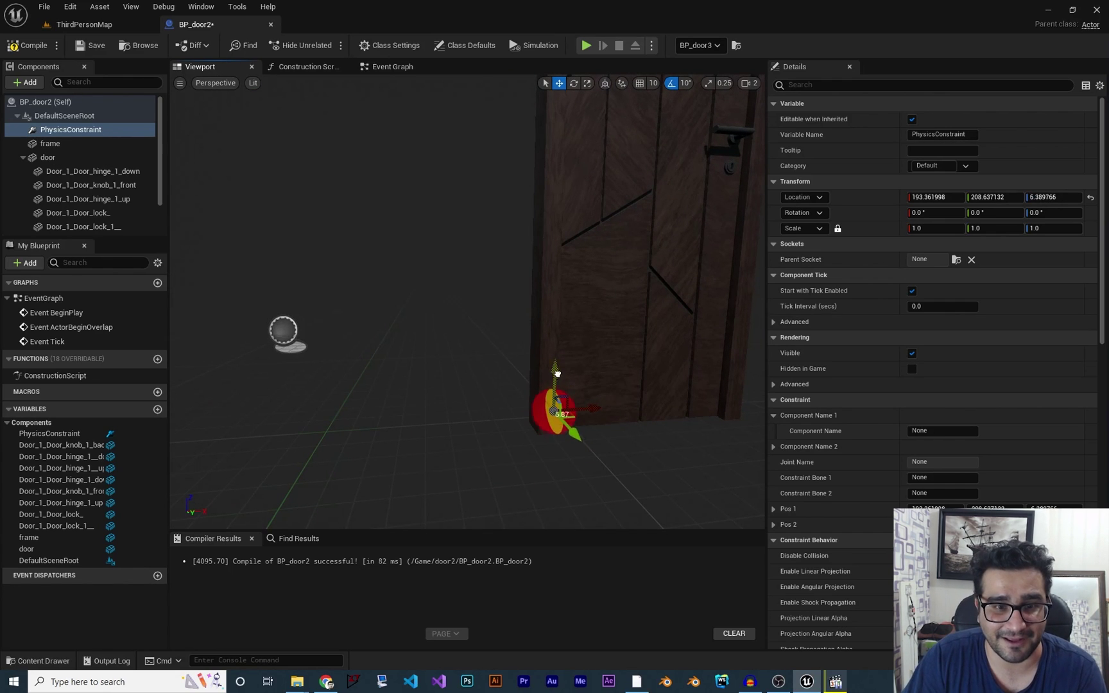
pyautogui.moveTo(557, 374); pyautogui.dragTo(557, 289)
pyautogui.moveTo(568, 353); pyautogui.dragTo(422, 368, button='right')
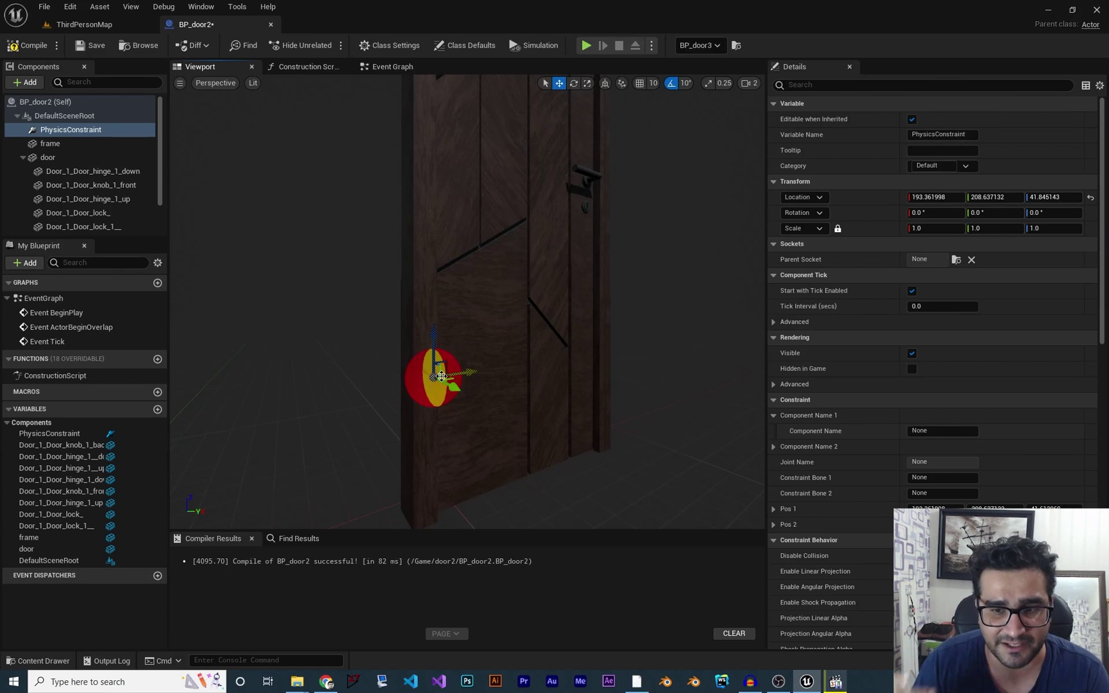
# In the PhysicsConstraint's angular limits, lock Swing 2 and Twist Motion, and make Swing 1 Motion Limited with a 90 limit
pyautogui.click(77, 131)
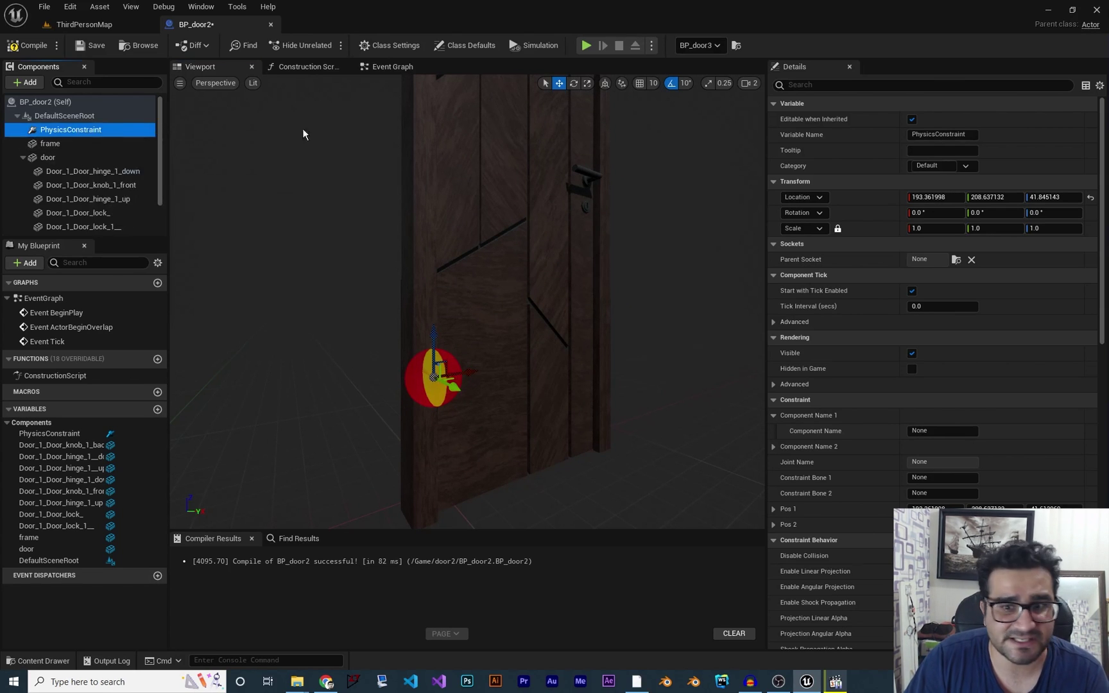
pyautogui.scroll(-6, 898, 449)
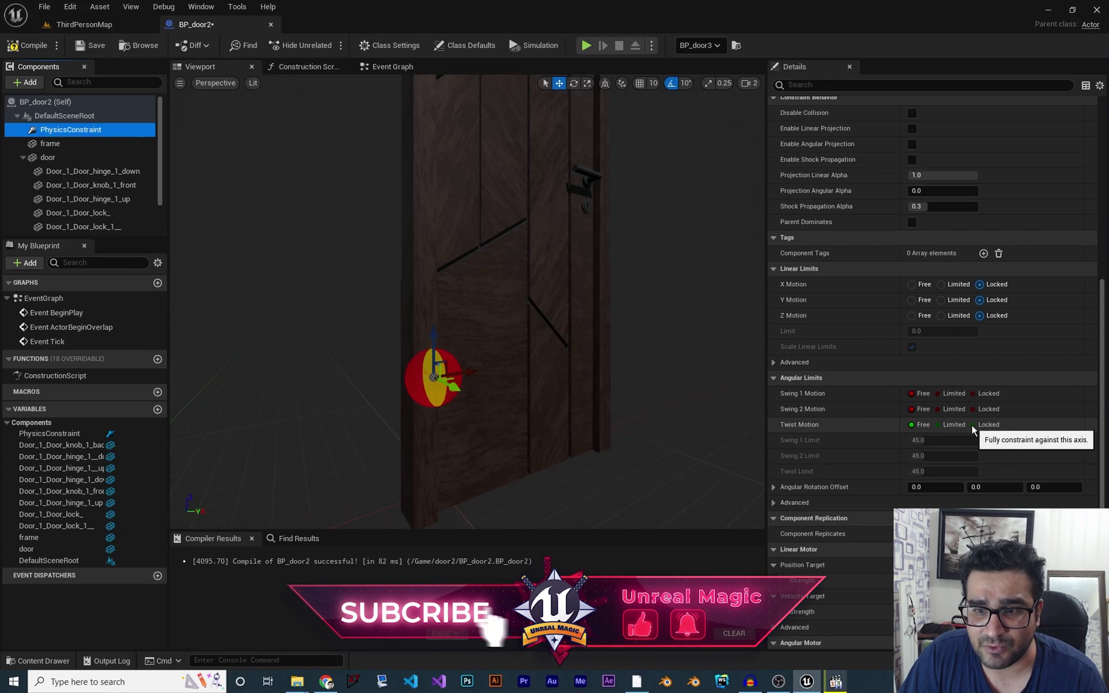
pyautogui.click(972, 424)
pyautogui.click(972, 409)
pyautogui.click(972, 394)
pyautogui.moveTo(513, 308); pyautogui.dragTo(411, 314, button='right')
pyautogui.click(937, 394)
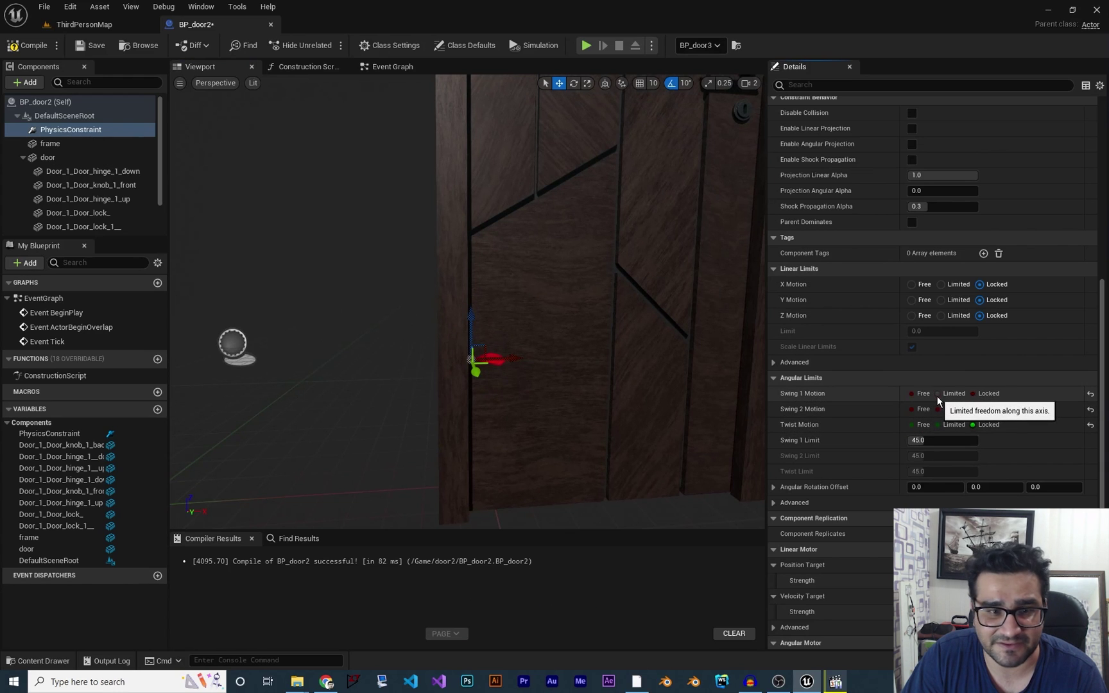
pyautogui.moveTo(572, 383)
pyautogui.mouseDown(button='right')
pyautogui.moveTo(533, 379)
pyautogui.moveTo(581, 391)
pyautogui.moveTo(572, 383)
pyautogui.mouseUp(button='right')
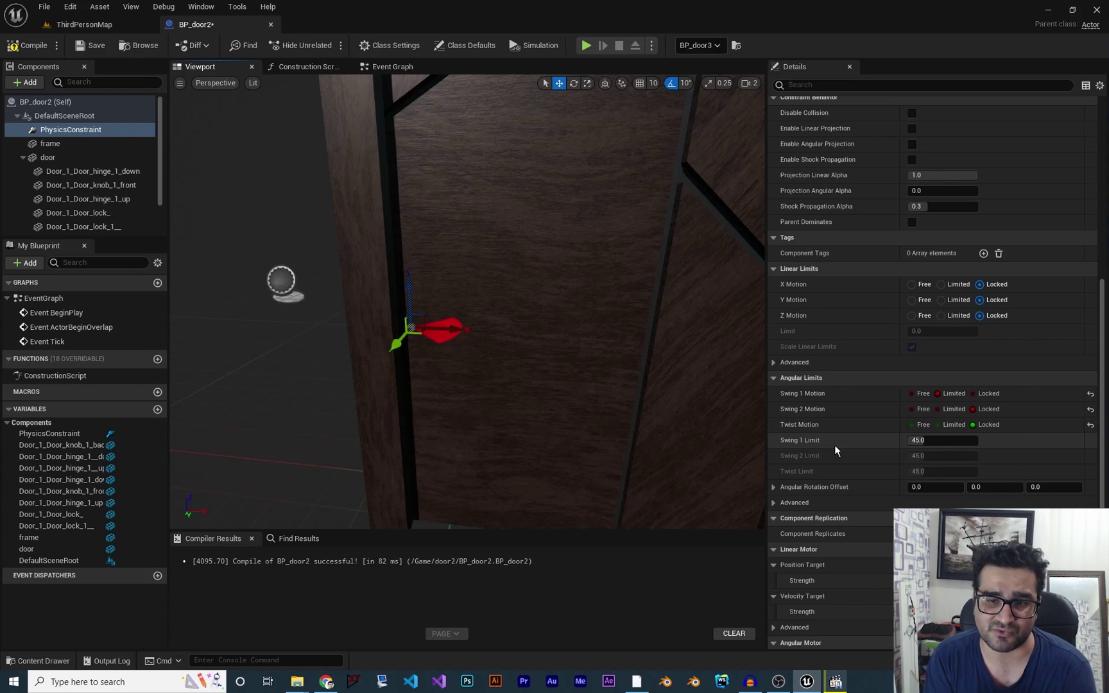
pyautogui.click(911, 443)
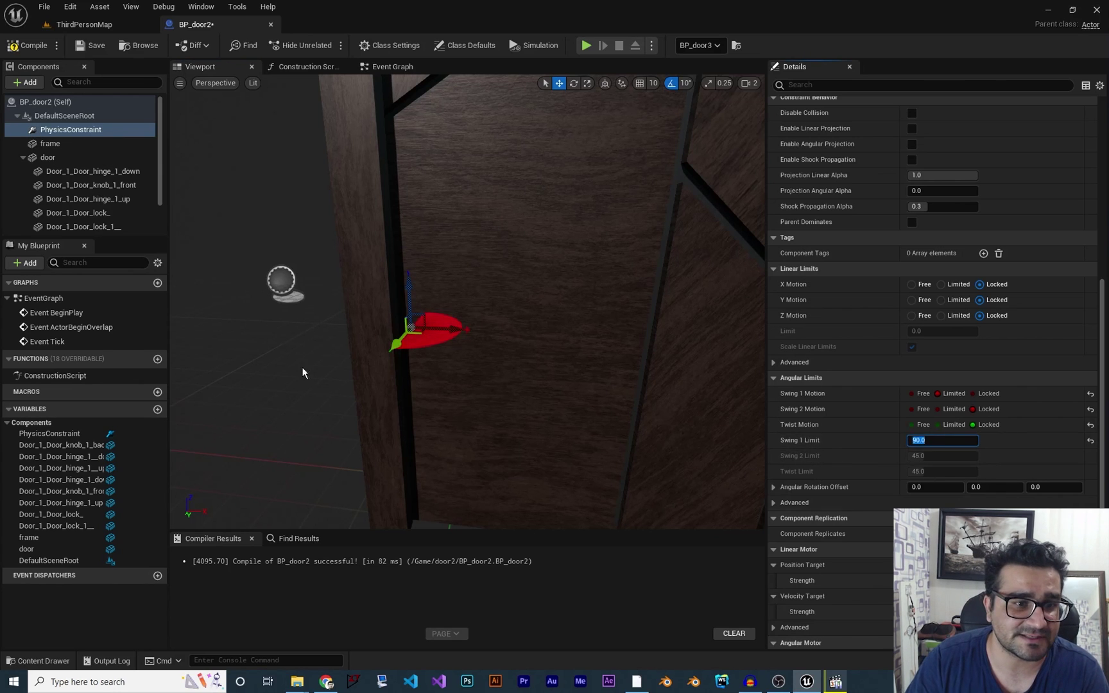
pyautogui.moveTo(303, 369); pyautogui.dragTo(383, 321, button='right')
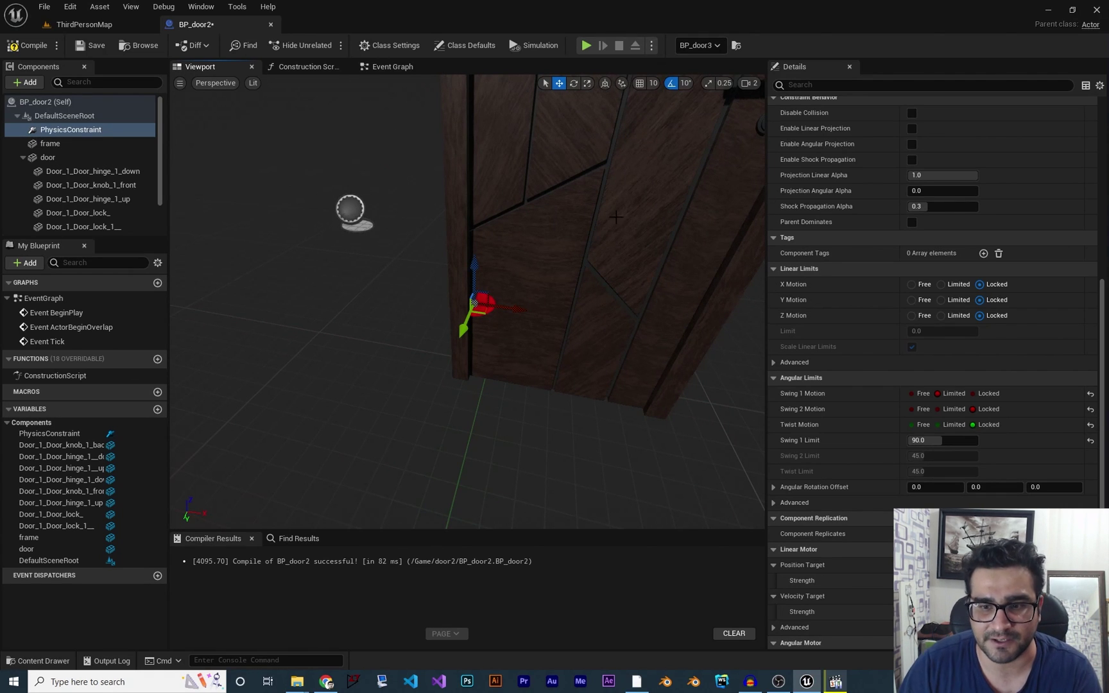
# Set the PhysicsConstraint's Component Name 1 to door and check the constraint against the door mesh
pyautogui.scroll(-6, 832, 410)
pyautogui.scroll(3, 857, 490)
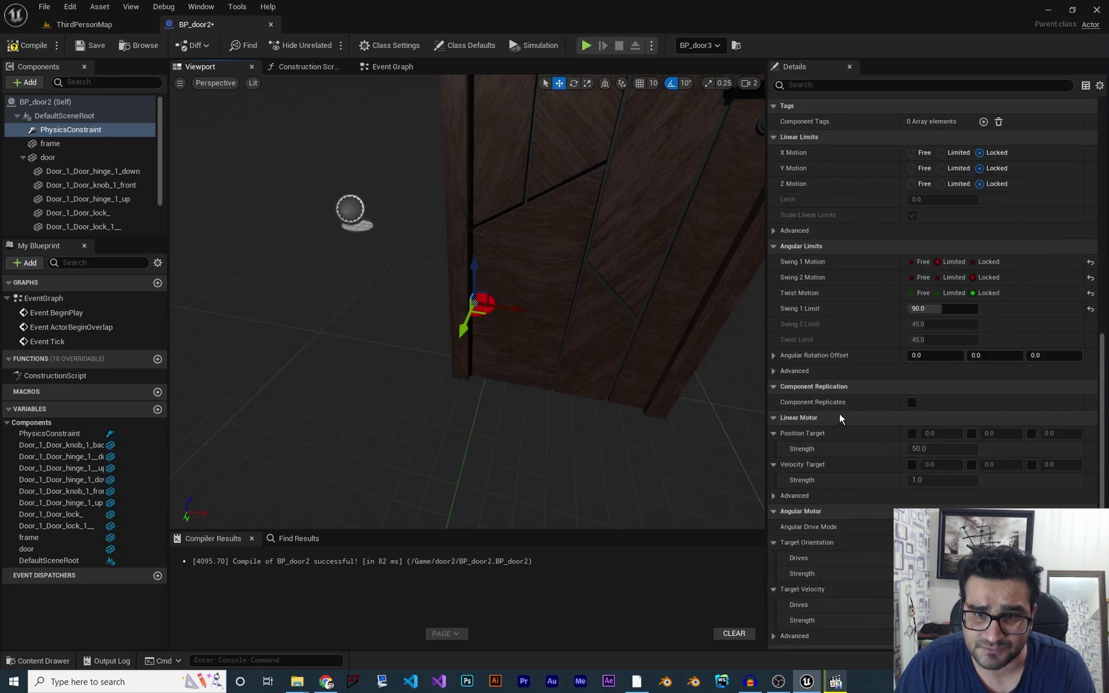
pyautogui.scroll(8, 841, 423)
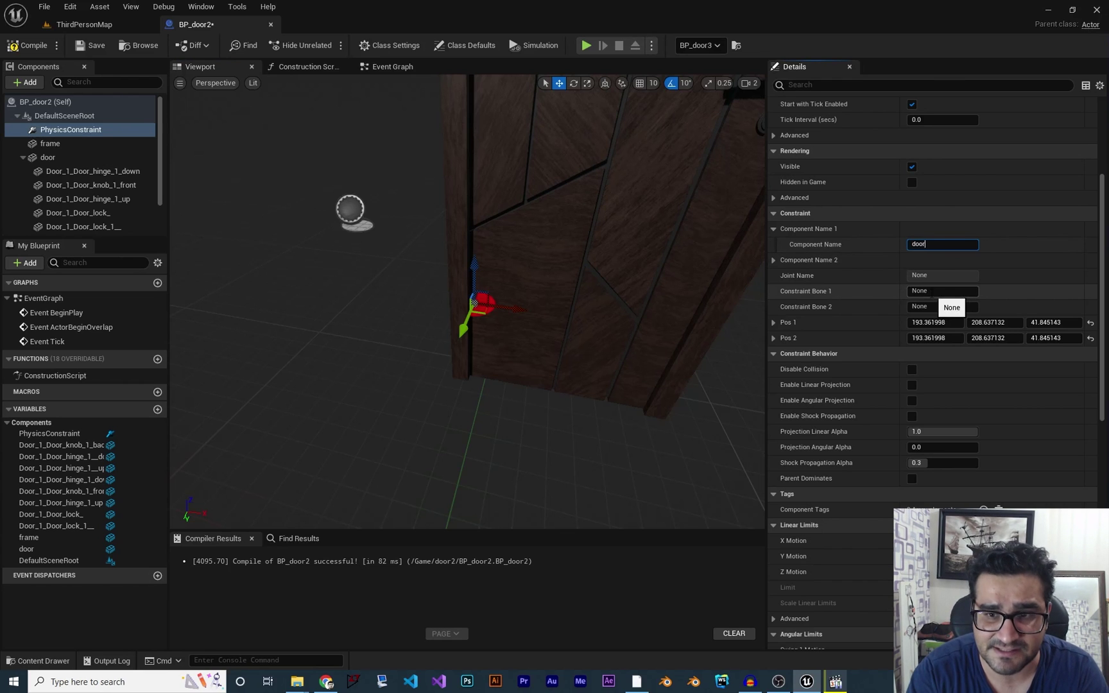
pyautogui.click(48, 157)
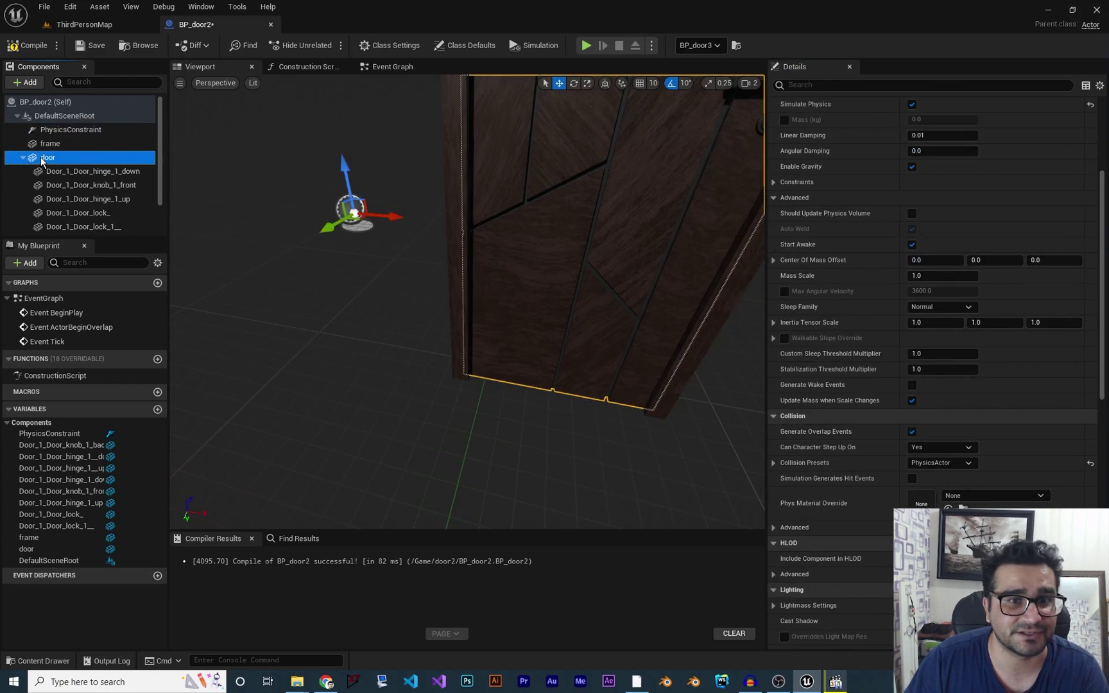
pyautogui.click(71, 130)
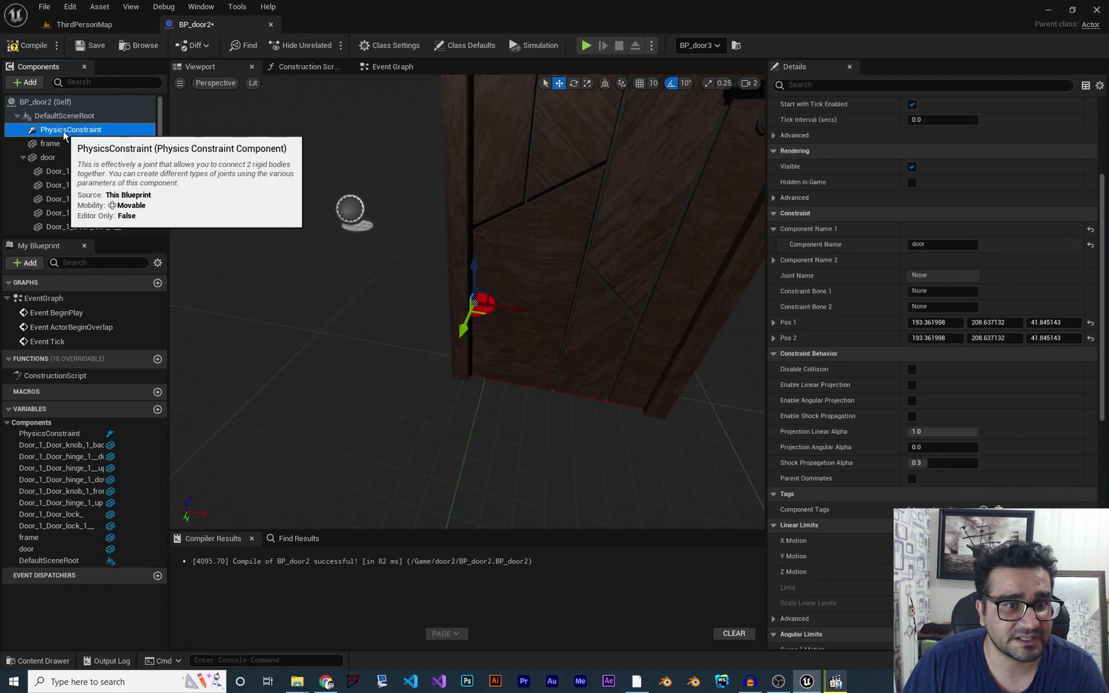
pyautogui.moveTo(587, 428); pyautogui.dragTo(572, 426, button='right')
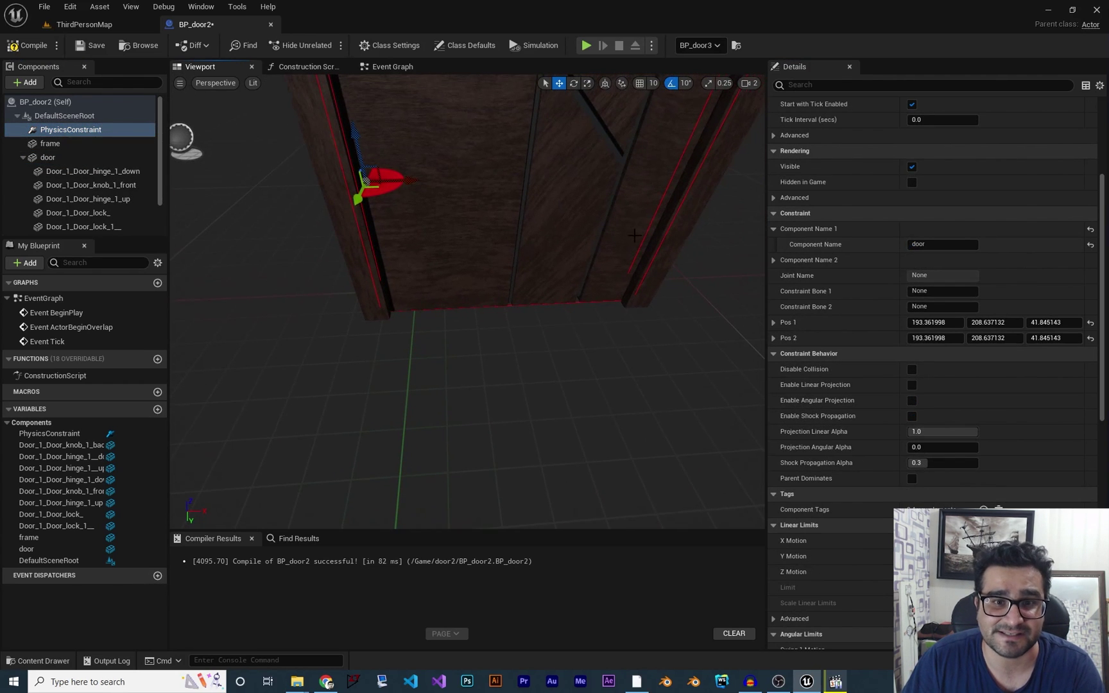
pyautogui.moveTo(712, 134)
pyautogui.mouseDown(button='right')
pyautogui.moveTo(713, 108)
pyautogui.moveTo(695, 113)
pyautogui.moveTo(710, 115)
pyautogui.mouseUp(button='right')
pyautogui.moveTo(612, 347); pyautogui.dragTo(613, 347, button='right')
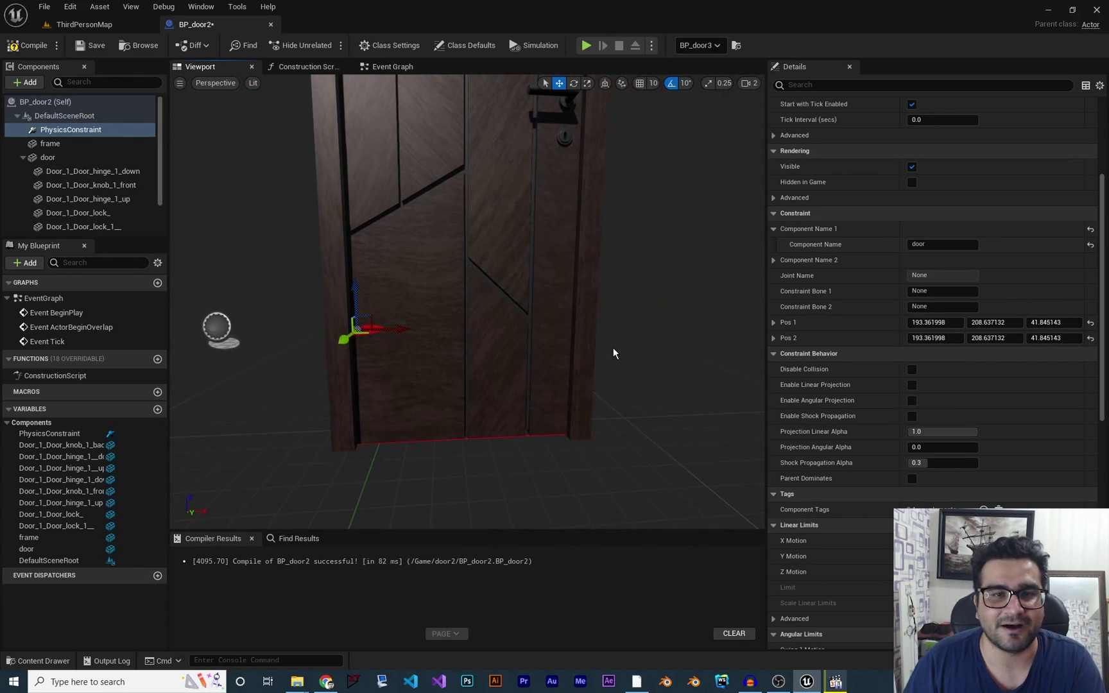
pyautogui.moveTo(612, 347); pyautogui.dragTo(419, 313, button='right')
pyautogui.moveTo(393, 273); pyautogui.dragTo(314, 207, button='right')
# Compile BP_door2, play the level and walk the character into the door to test its swing, then stop playing
pyautogui.click(42, 50)
pyautogui.click(585, 46)
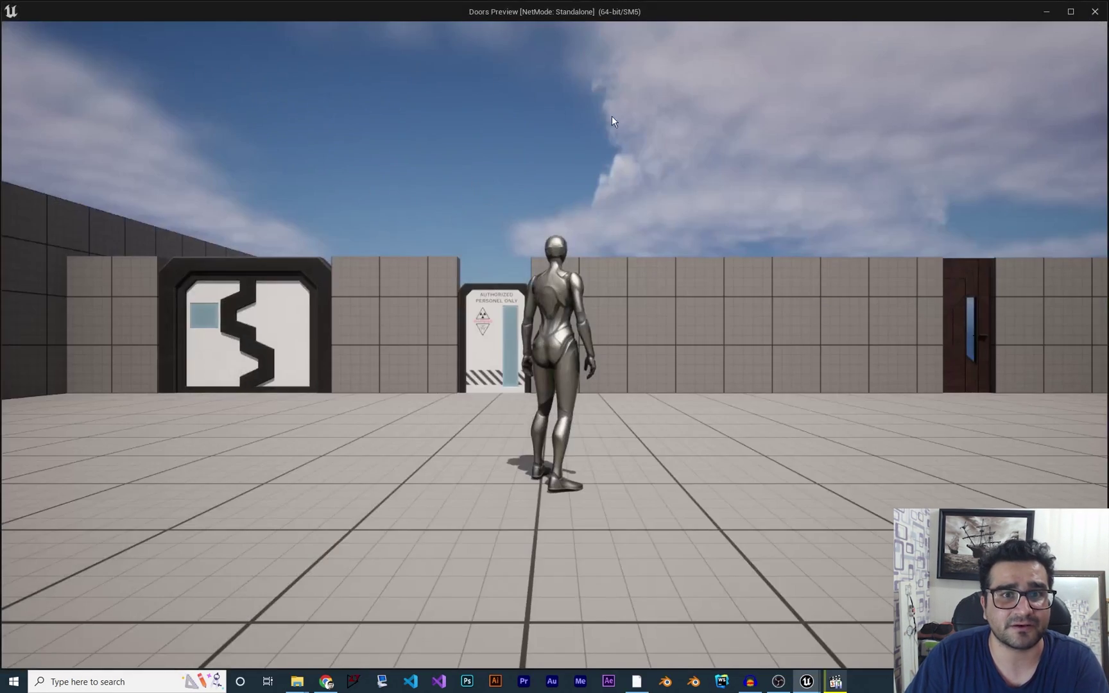
pyautogui.press('w')
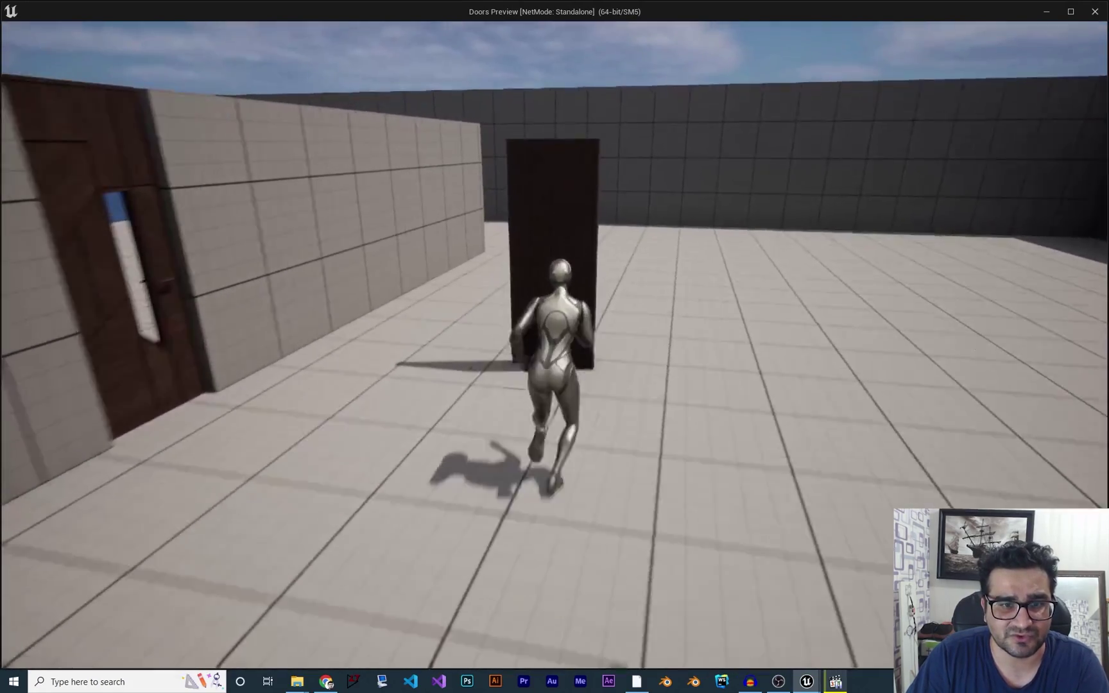
pyautogui.press('w')
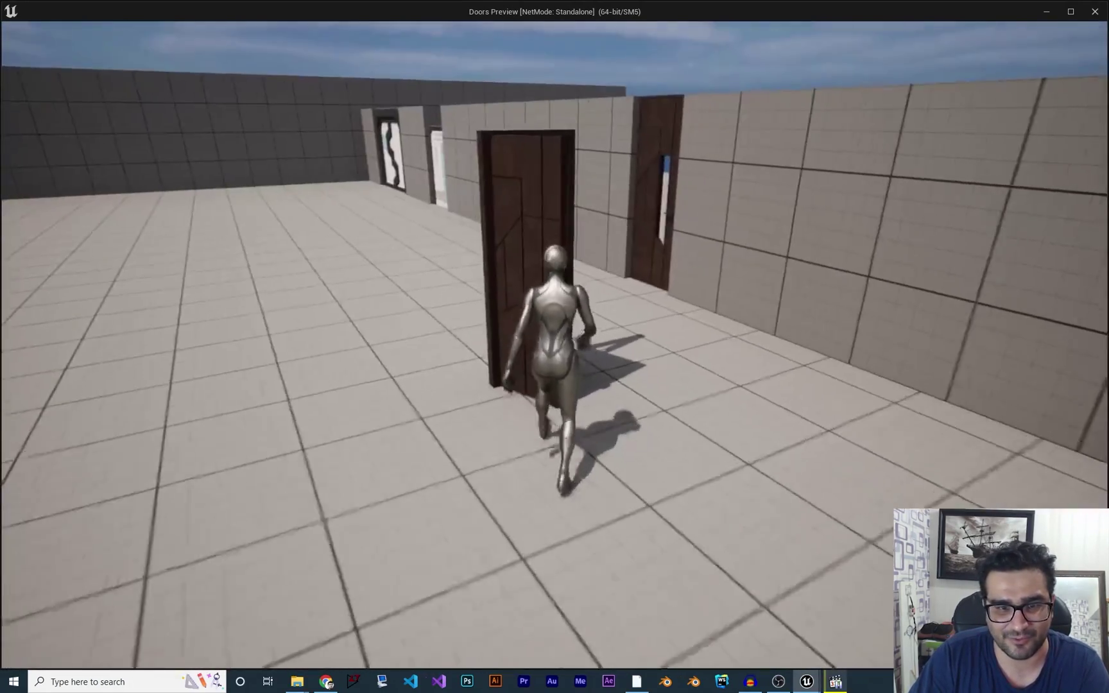
pyautogui.press('w')
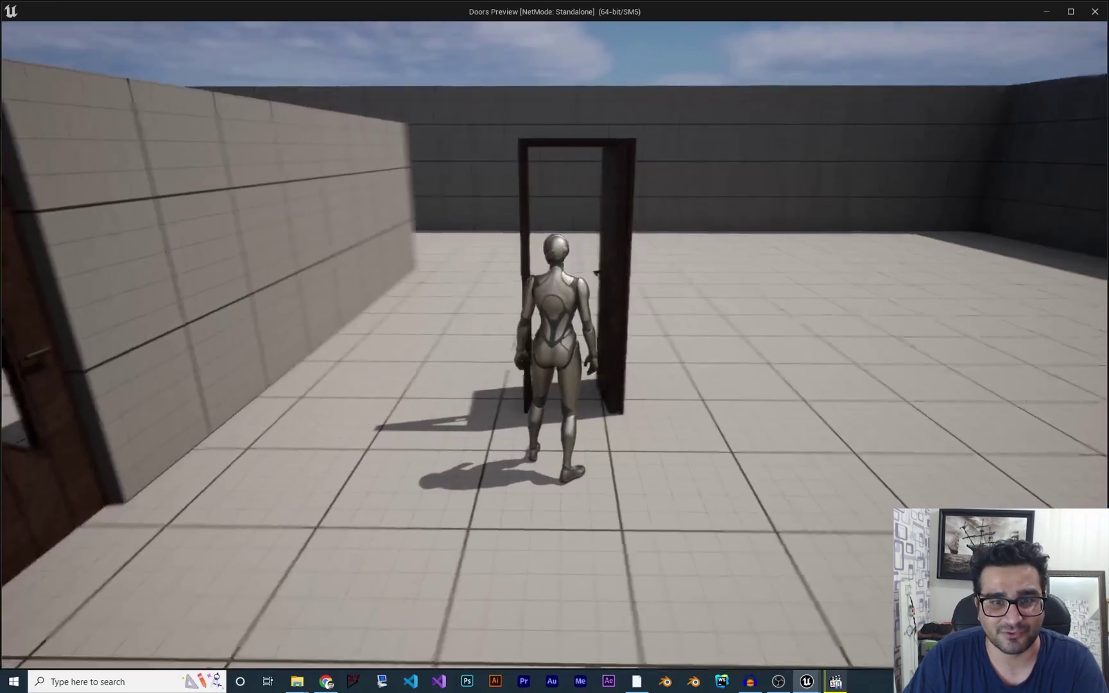
pyautogui.press('s')
pyautogui.press('d')
pyautogui.press('Escape')
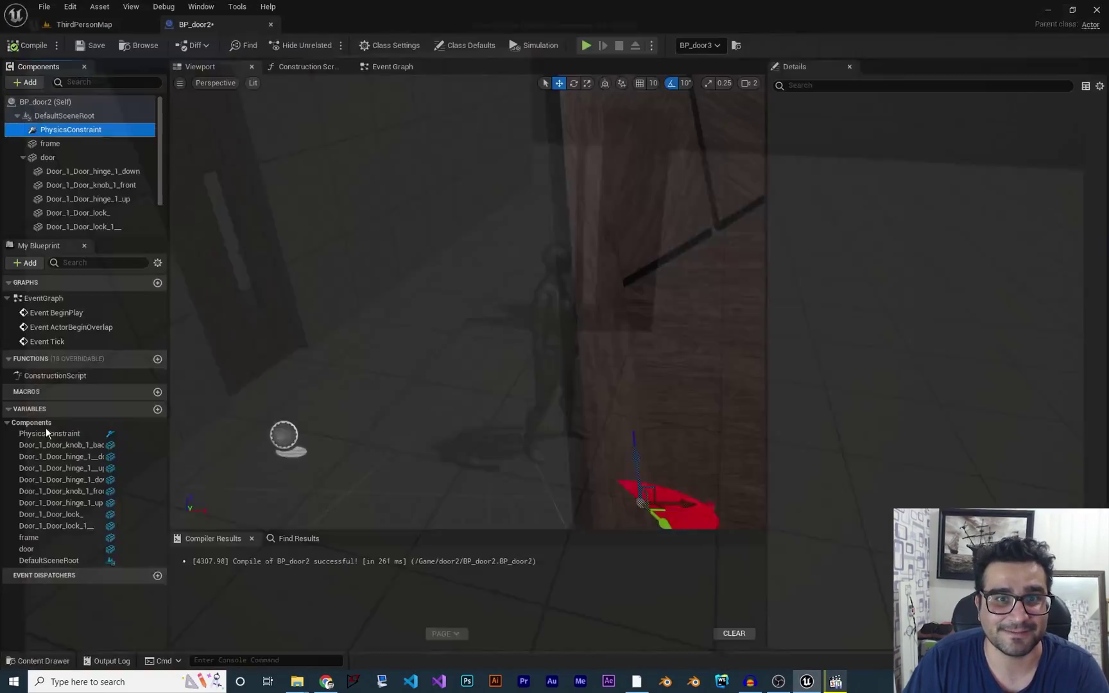
# Set the PhysicsConstraint's Angular Drive Mode to Twist and Swing and enable the Swing drive for Target Orientation
pyautogui.moveTo(319, 297)
pyautogui.mouseDown(button='right')
pyautogui.moveTo(359, 297)
pyautogui.moveTo(319, 297)
pyautogui.mouseUp(button='right')
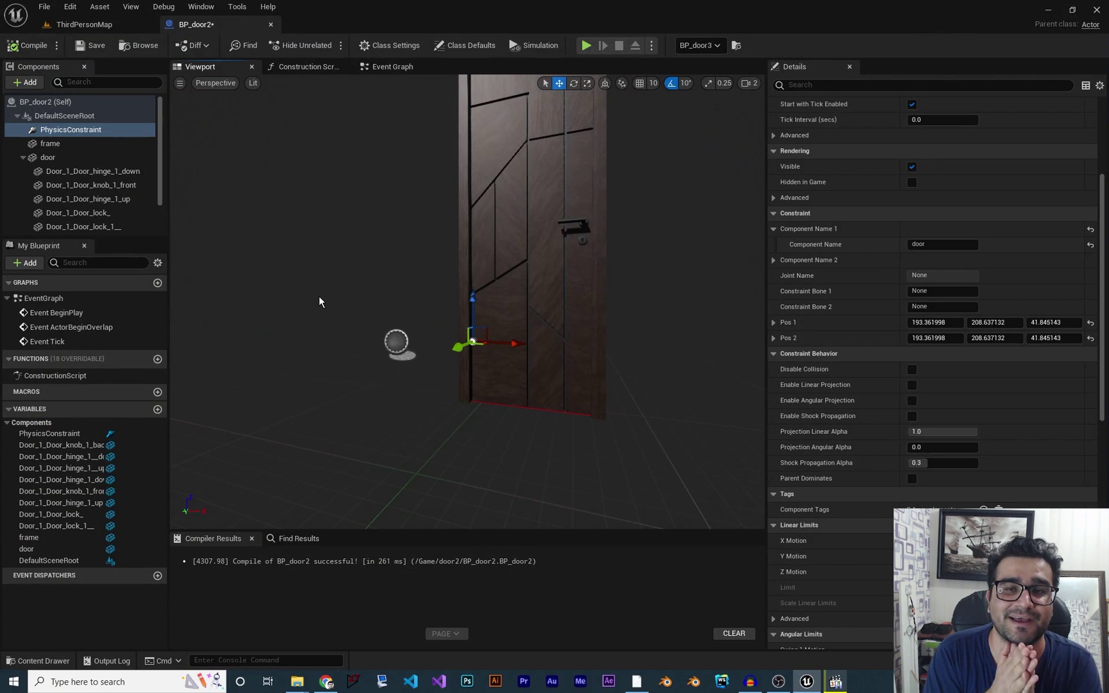
pyautogui.click(75, 130)
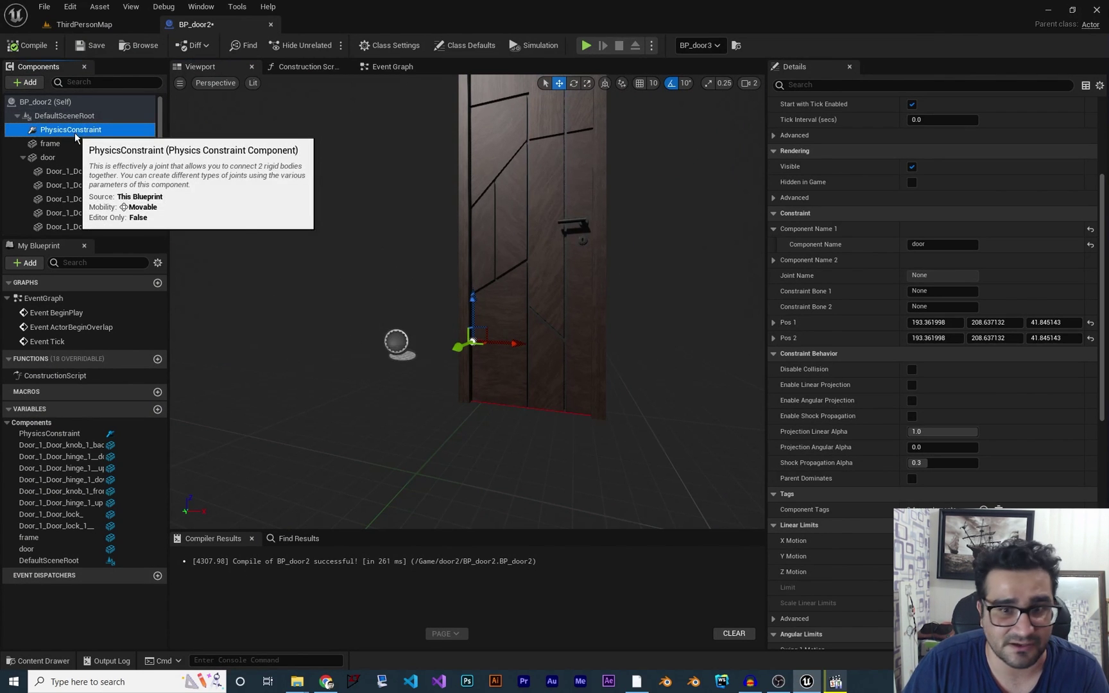
pyautogui.scroll(-10, 919, 493)
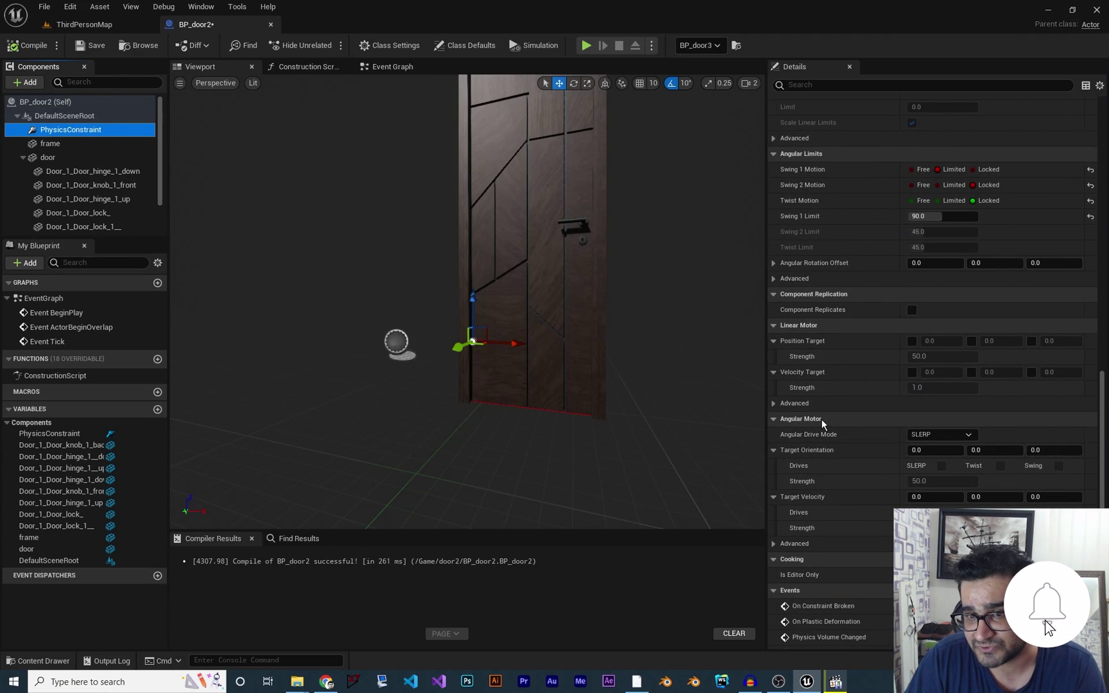
pyautogui.click(923, 435)
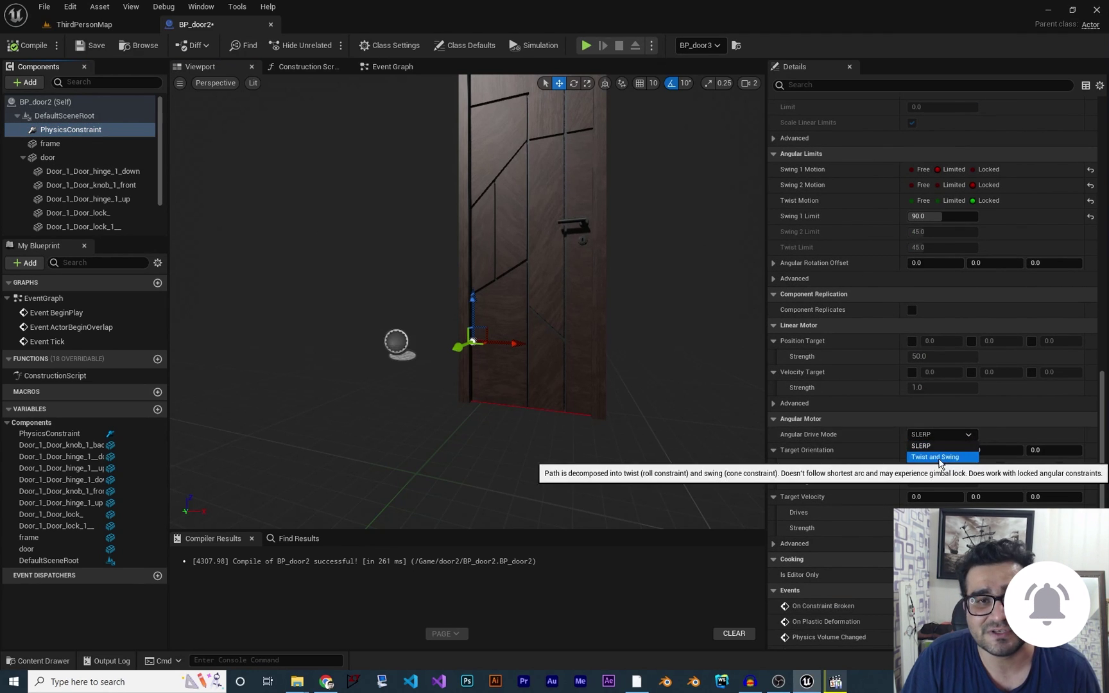
pyautogui.click(939, 458)
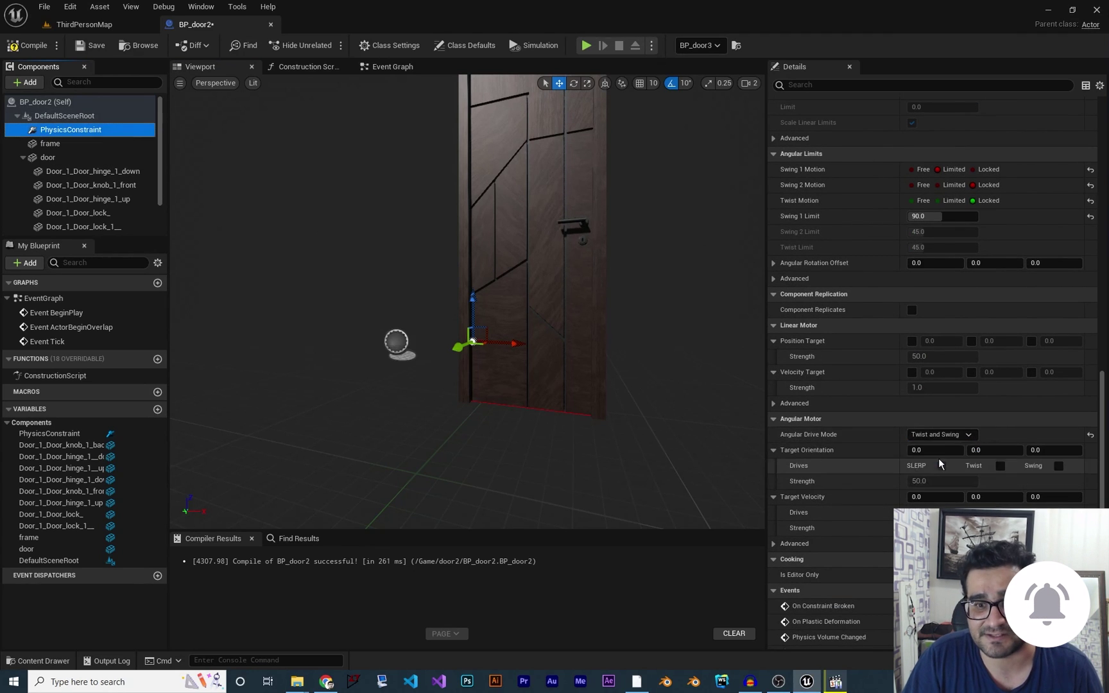
pyautogui.click(1058, 466)
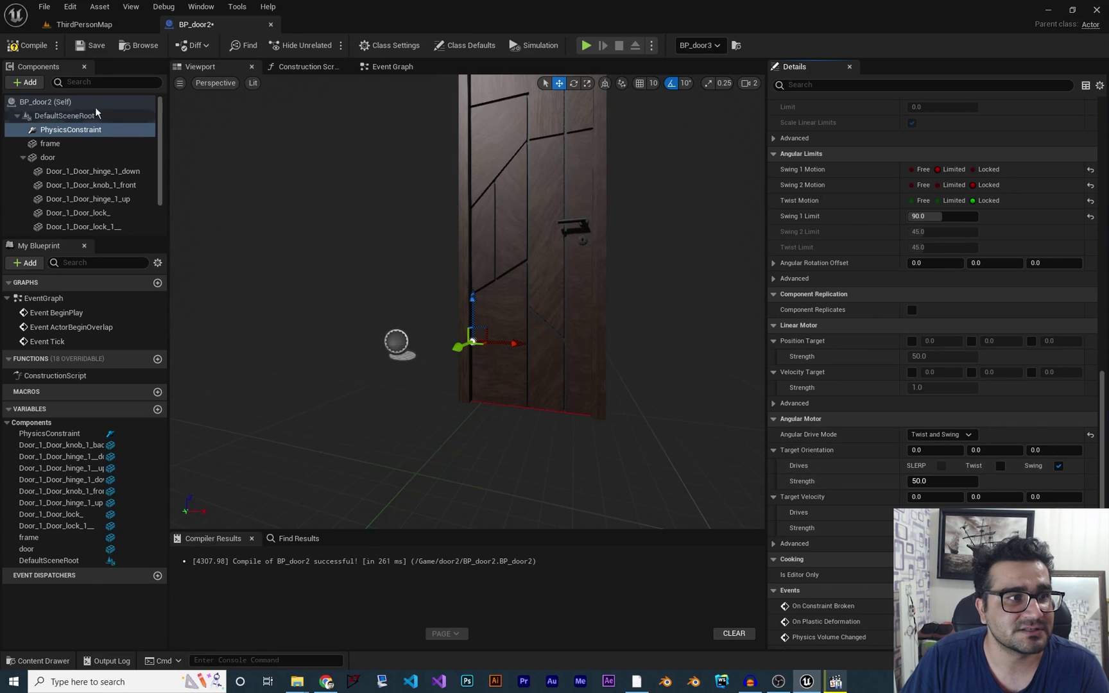
# Compile BP_door2, play the level and run the character through the door to watch its motor-driven return swing, then stop playing
pyautogui.click(27, 45)
pyautogui.click(586, 46)
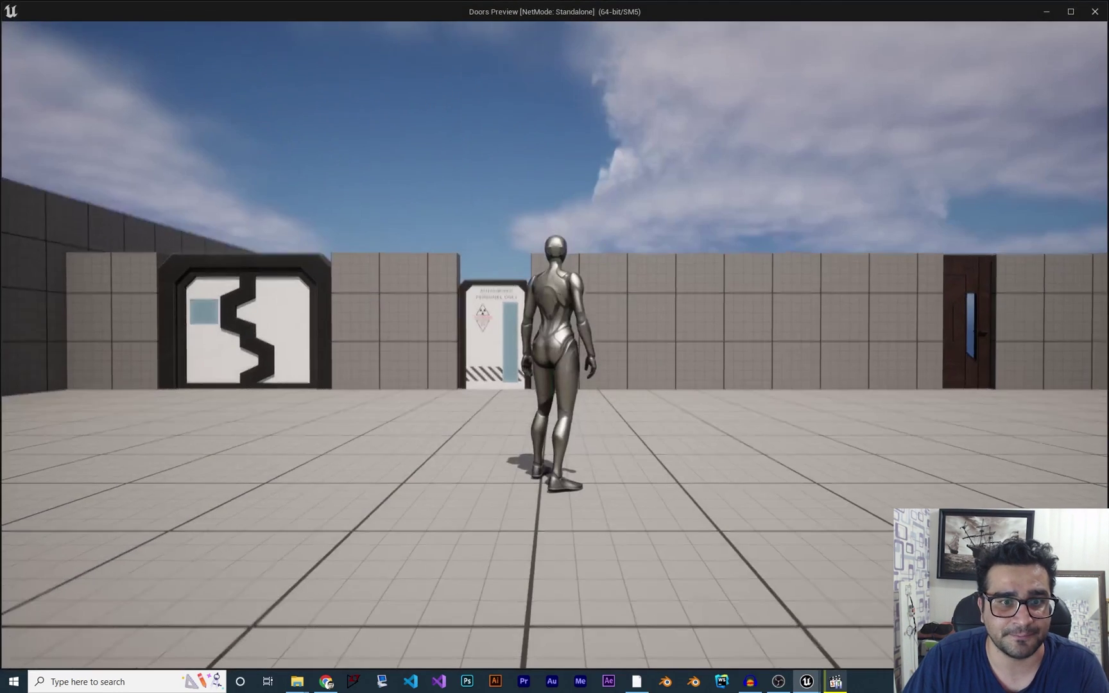
pyautogui.press('w')
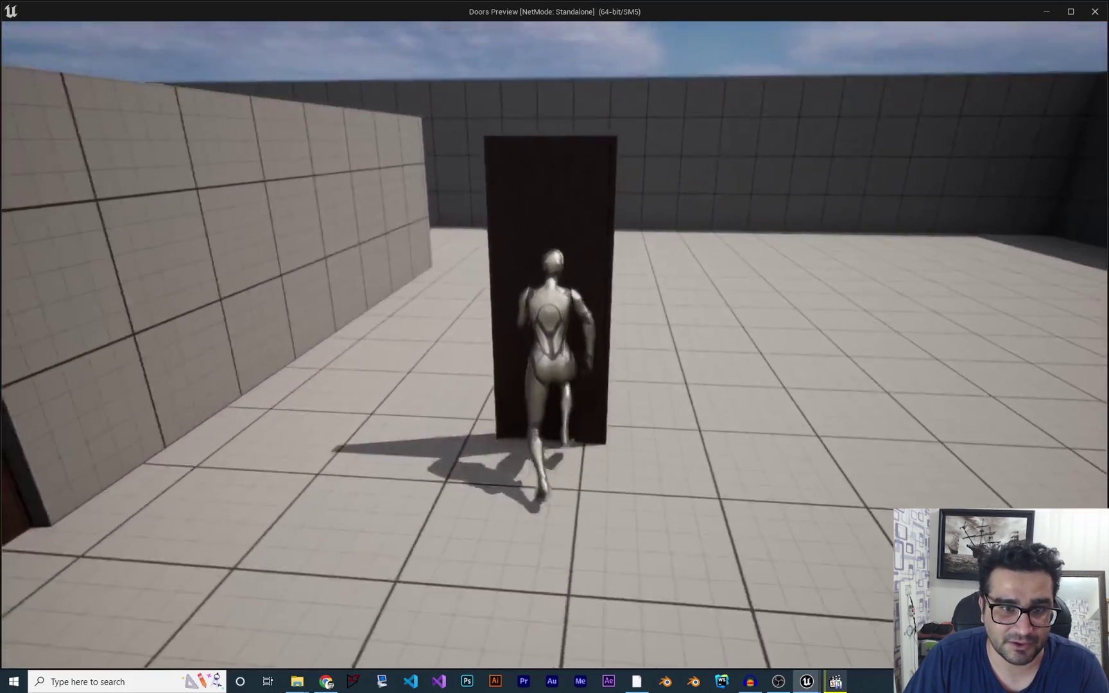
pyautogui.press('a')
pyautogui.press('s')
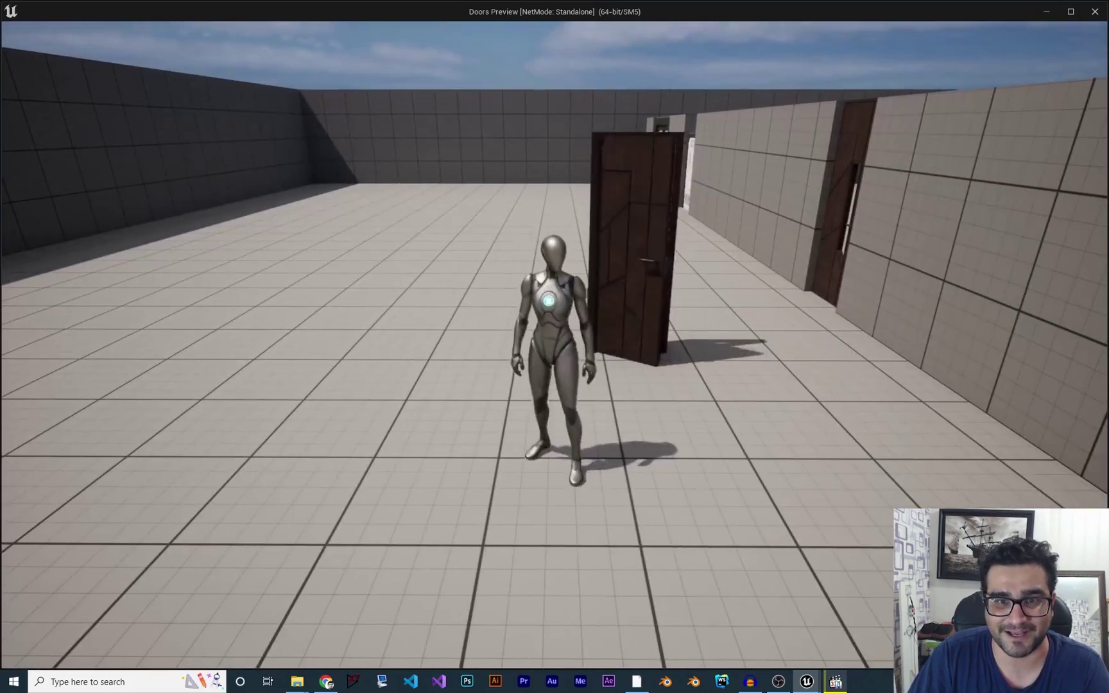
pyautogui.press('e')
pyautogui.press('e')
pyautogui.press('e')
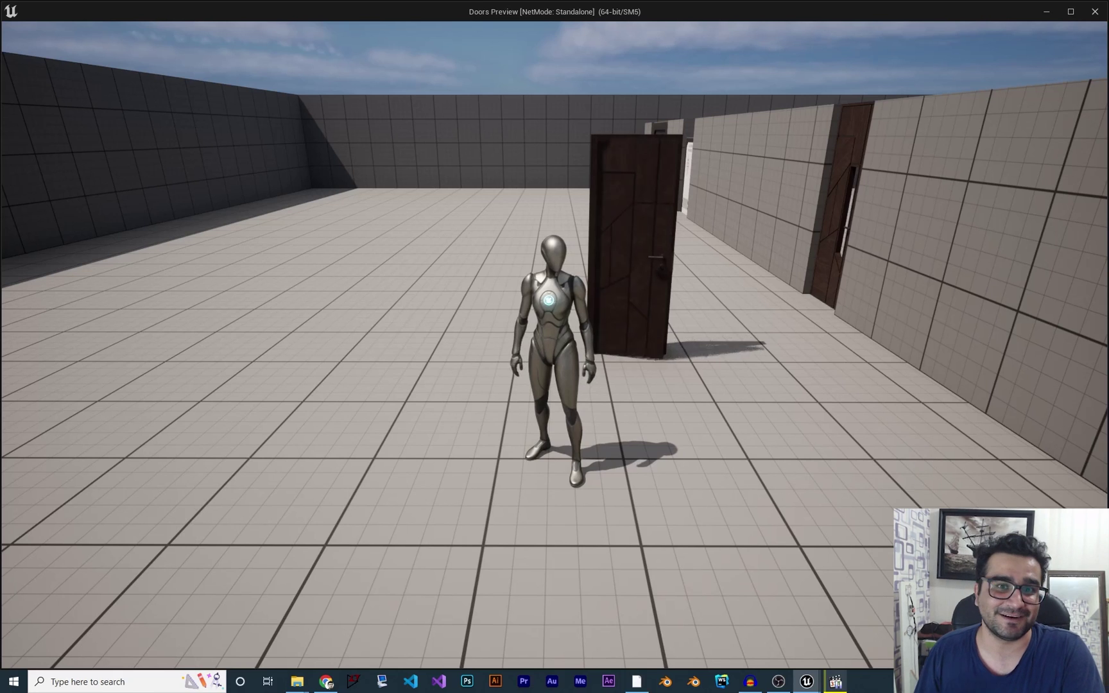
pyautogui.press('e')
pyautogui.press('e')
pyautogui.press('e')
pyautogui.press('e')
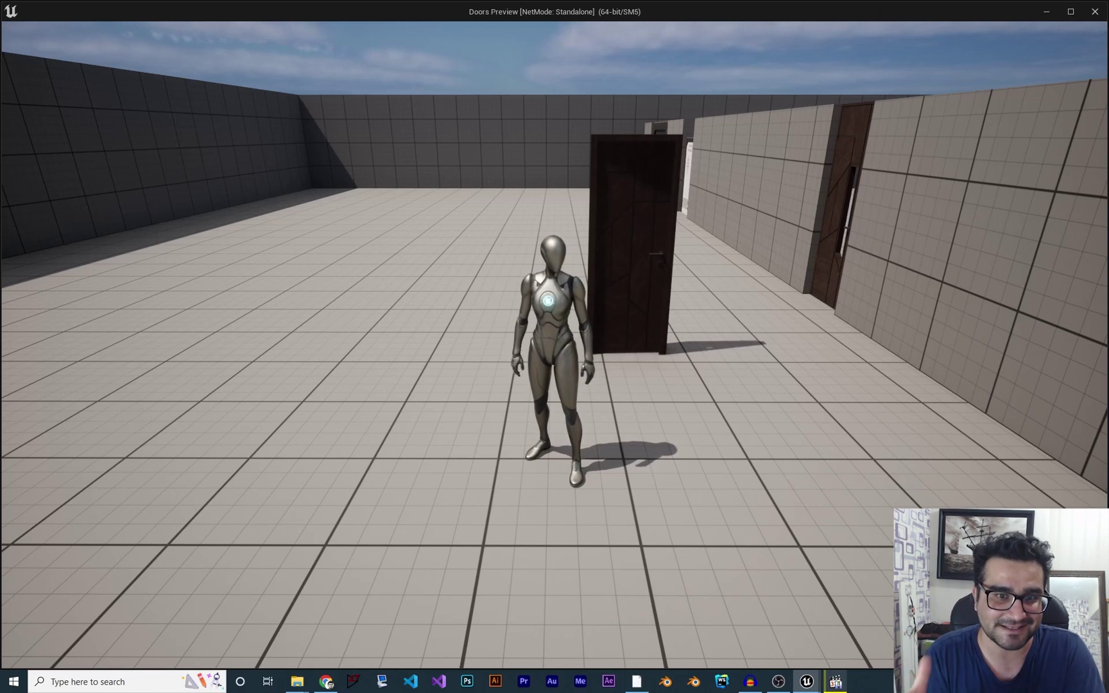
pyautogui.press('Escape')
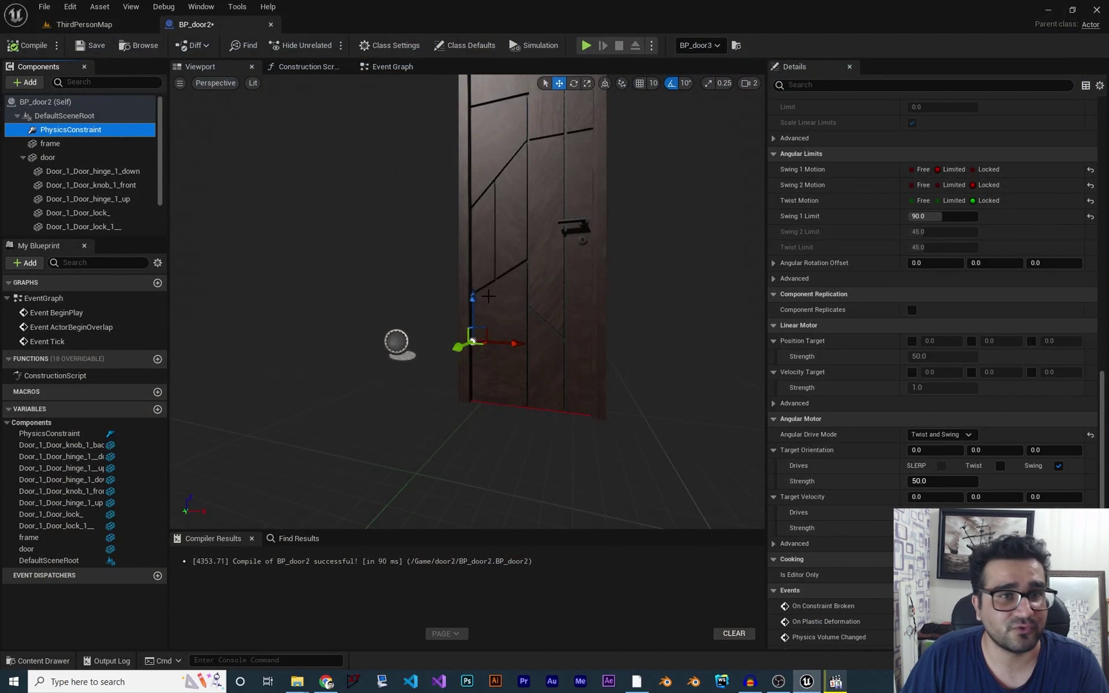
# Set the door mesh component's Angular Damping to 5 in its physics settings
pyautogui.click(48, 157)
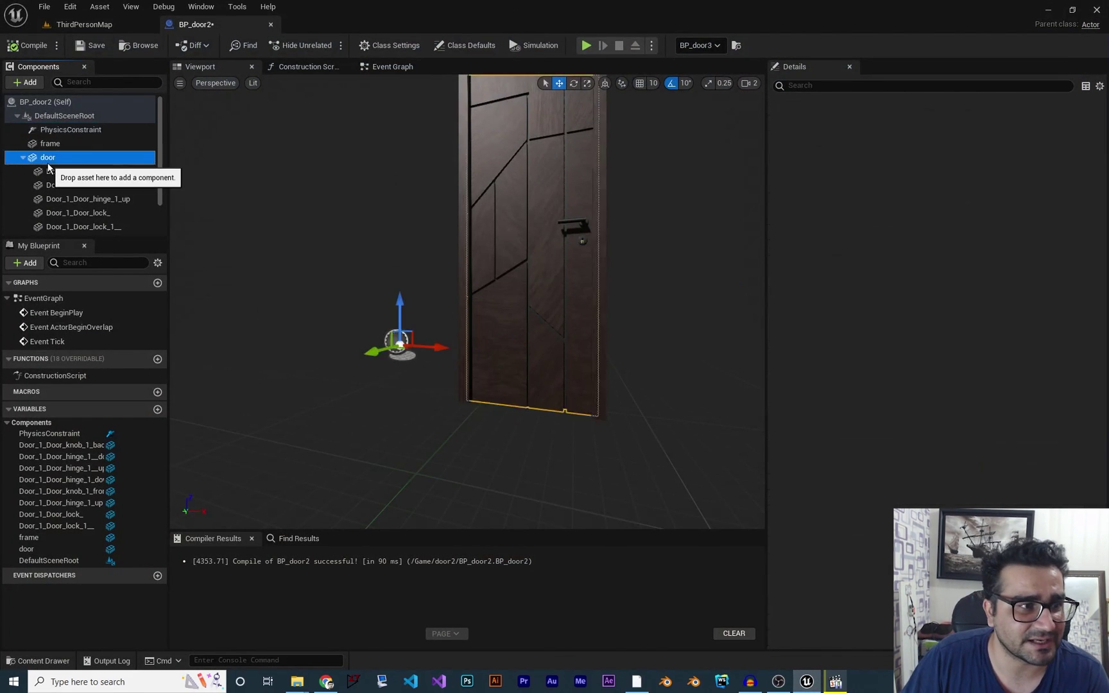
pyautogui.scroll(3, 864, 358)
pyautogui.scroll(6, 864, 359)
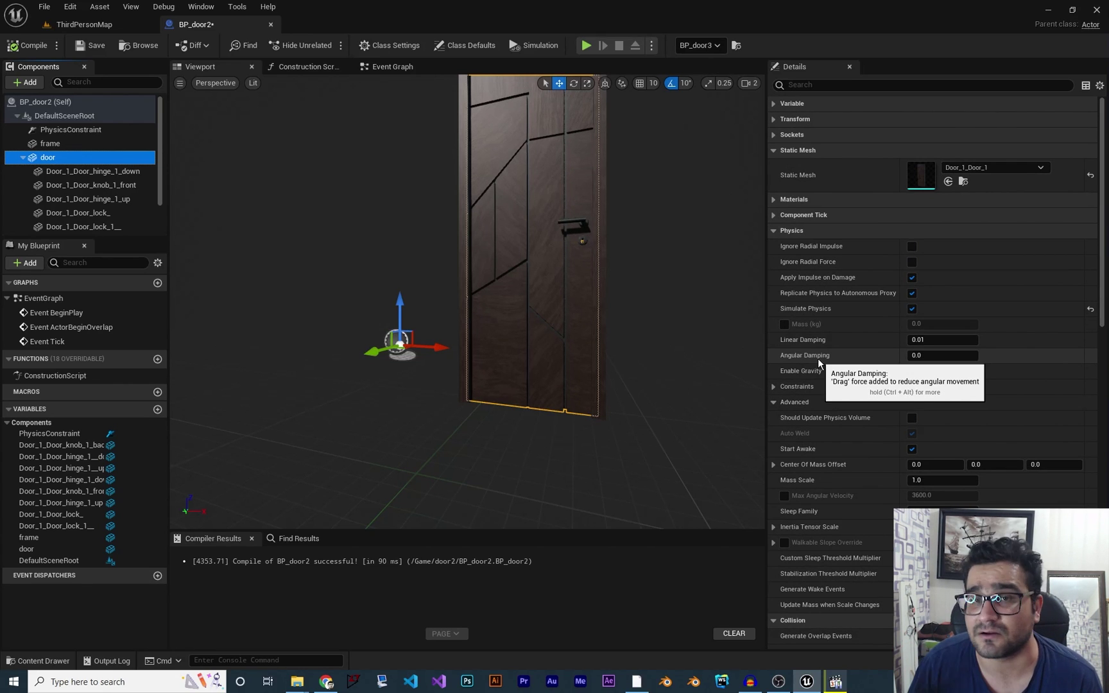
pyautogui.click(942, 355)
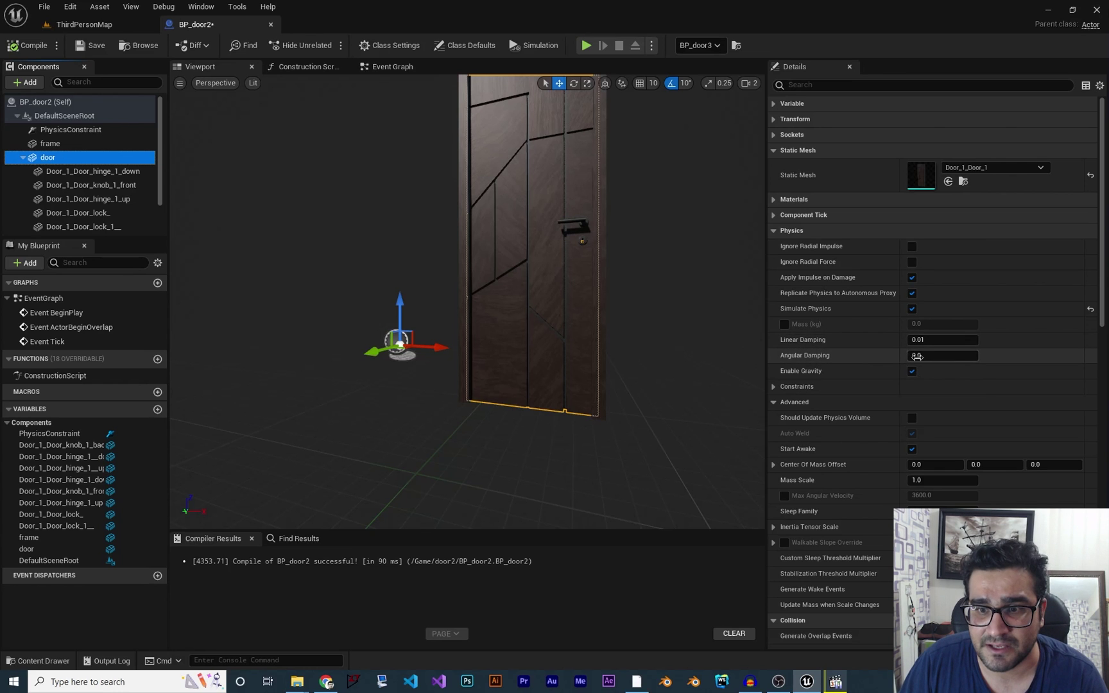
pyautogui.write('5')
pyautogui.press('Return')
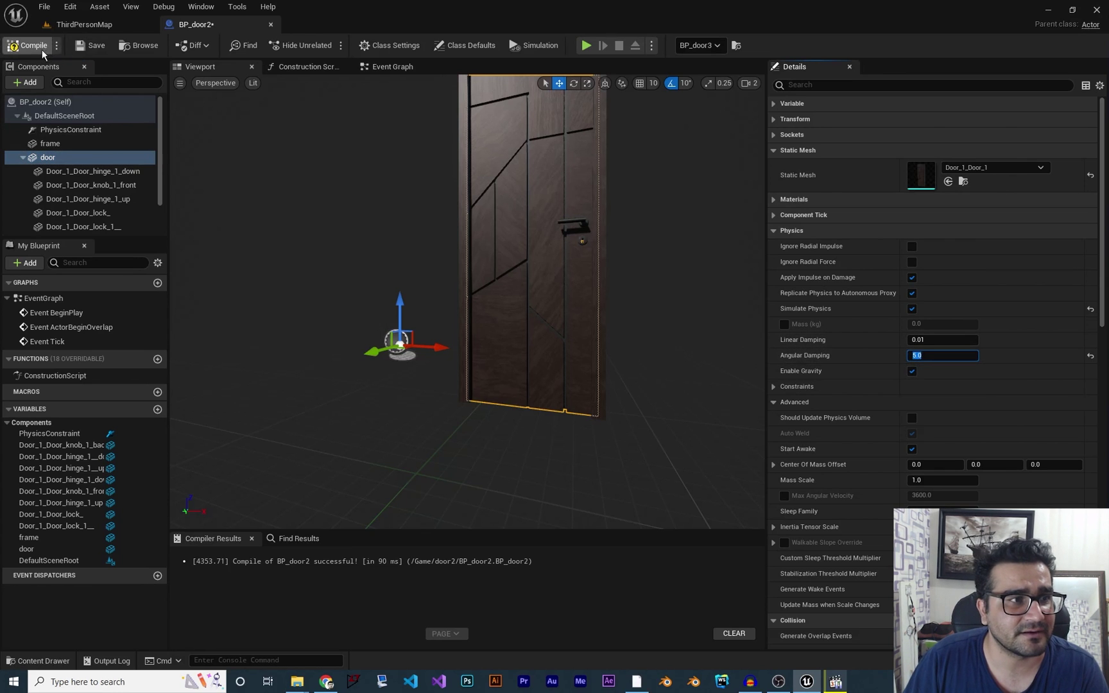
# Recompile BP_door2, play the level and run the character through the door to test the damped swing
pyautogui.click(28, 45)
pyautogui.click(580, 48)
pyautogui.press('w')
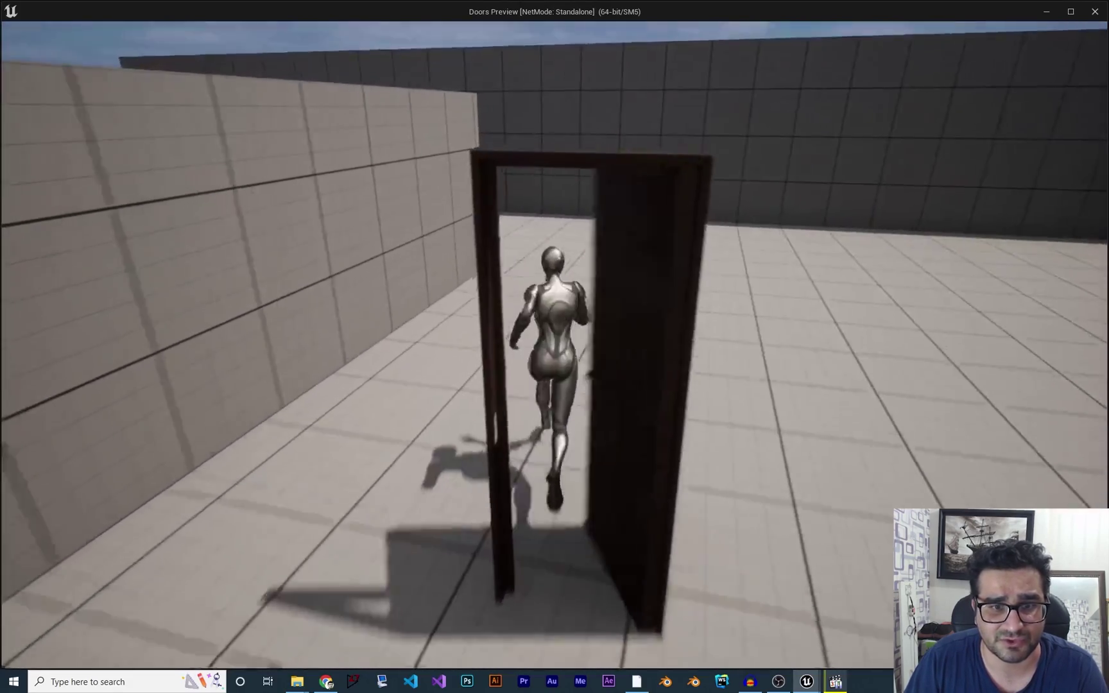
pyautogui.press('w')
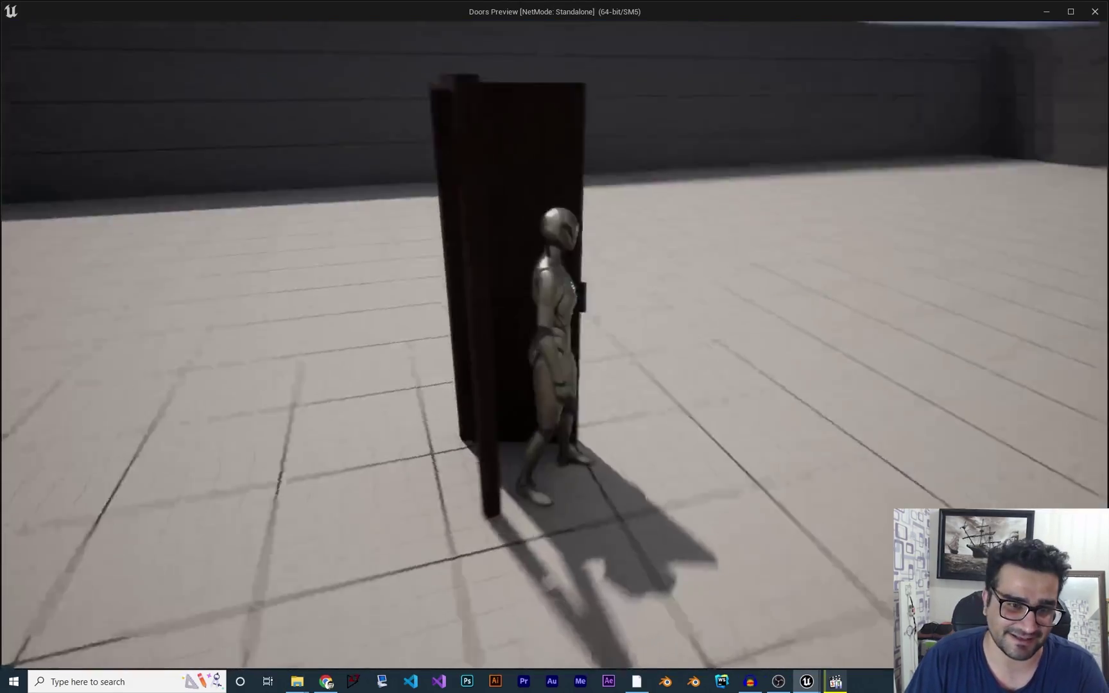
pyautogui.press('w')
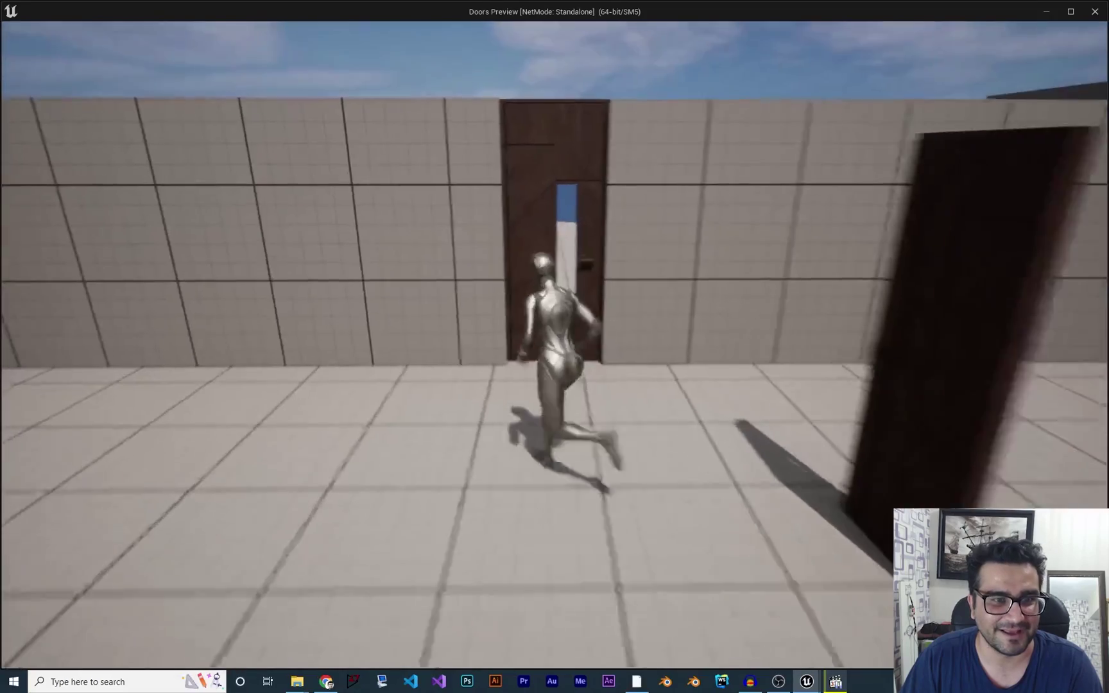